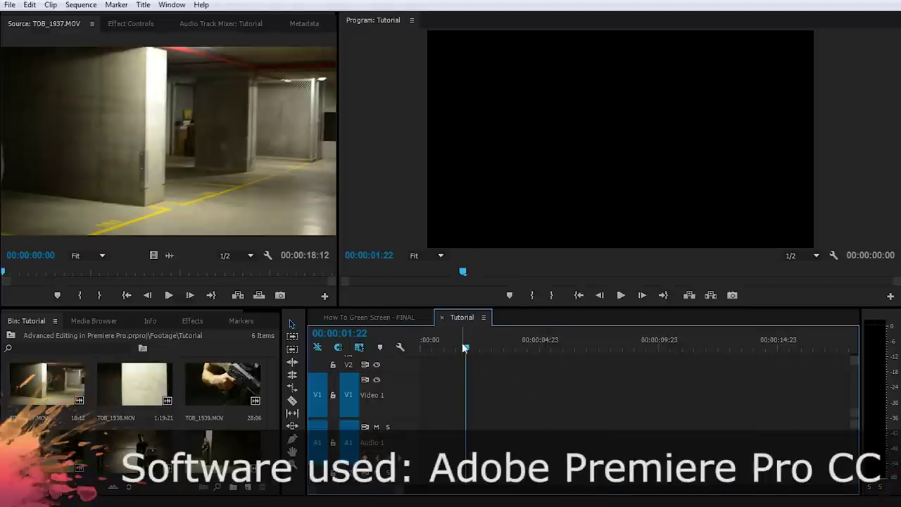
Place the full TOB_1938.MOV clip at the start of the Tutorial timeline and show its whole length.
drag(466, 347, 595, 357)
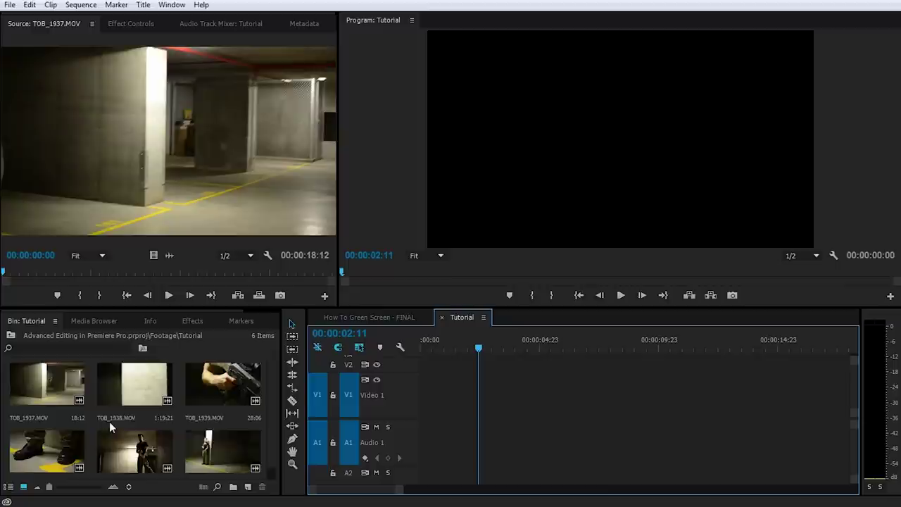
drag(141, 391, 424, 416)
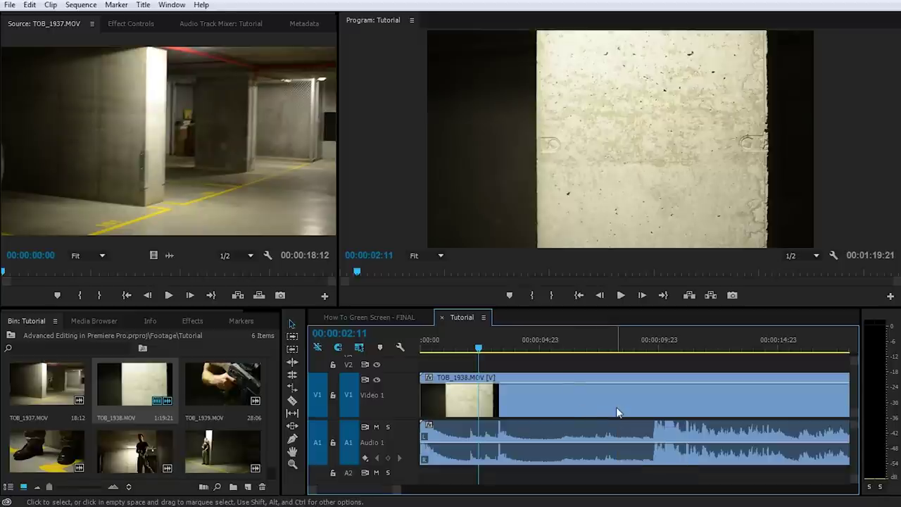
drag(478, 347, 609, 356)
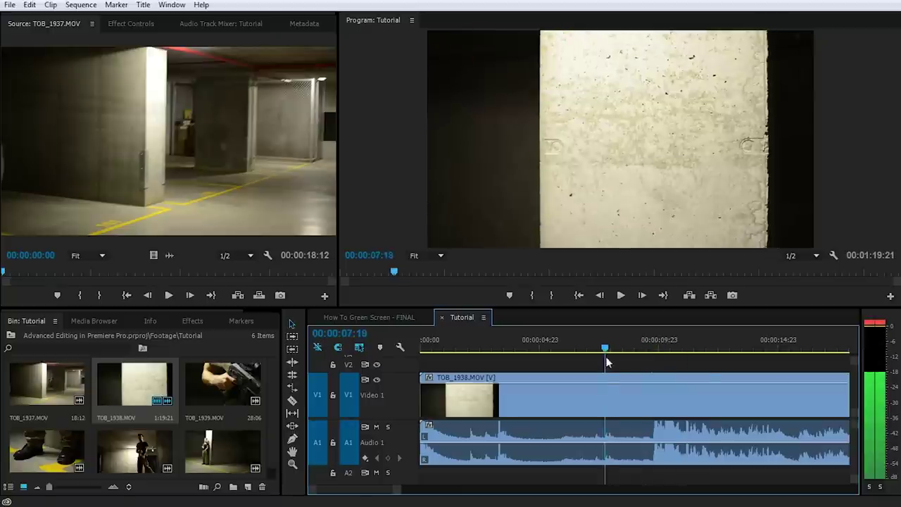
key(minus)
key(minus)
key(minus)
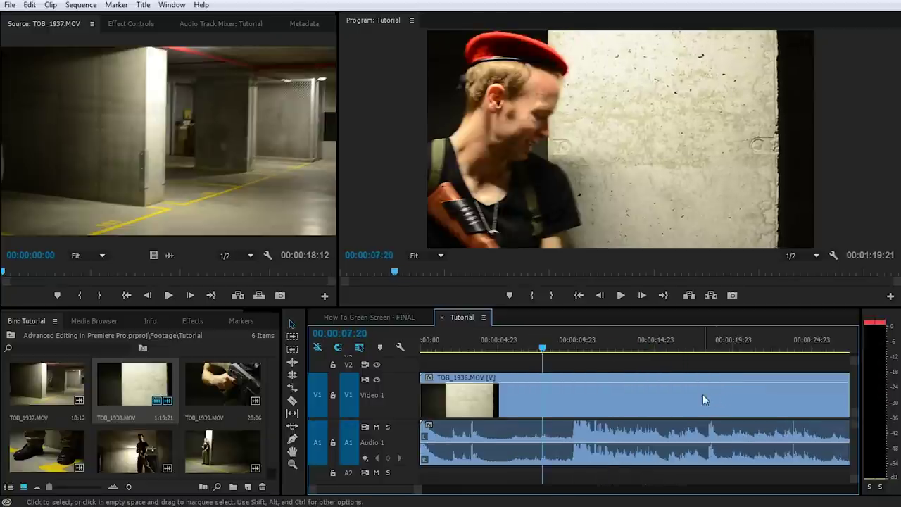
key(minus)
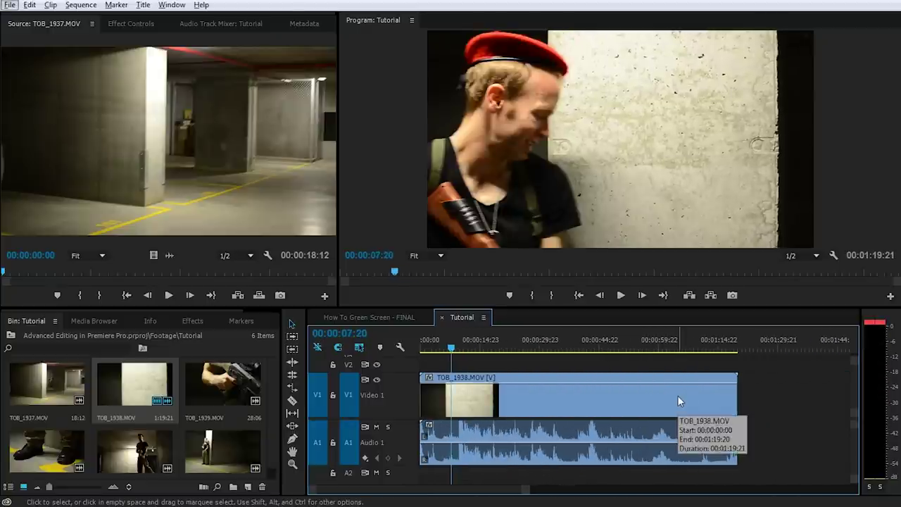
Split the TOB_1938.MOV clip on the timeline at 00:01:04:03 and at 00:01:13:03 with the Razor tool.
click(457, 350)
drag(458, 352, 689, 388)
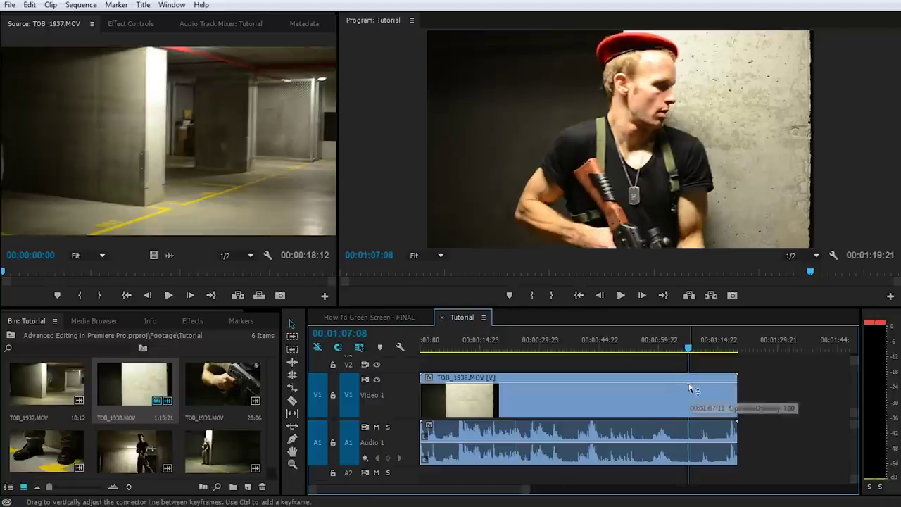
click(677, 348)
mouse_move(678, 347)
mouse_down()
mouse_move(713, 359)
mouse_move(676, 355)
mouse_up()
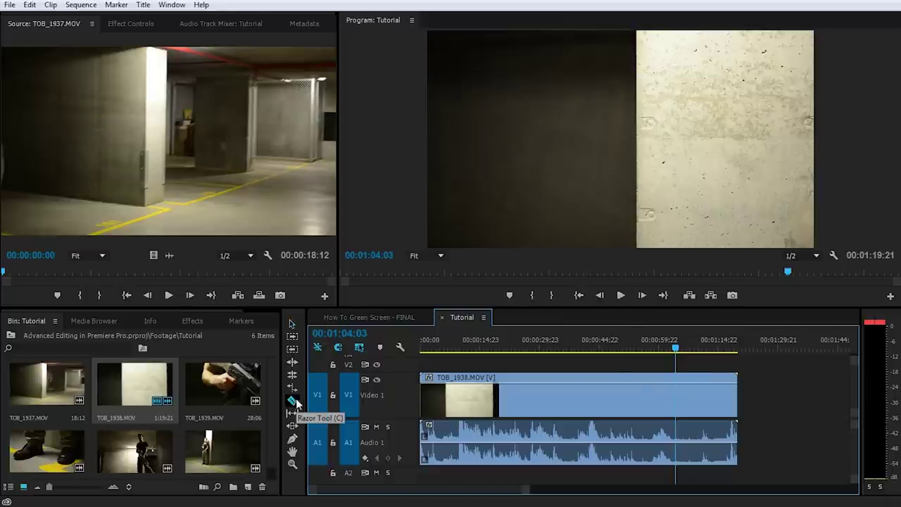
click(293, 400)
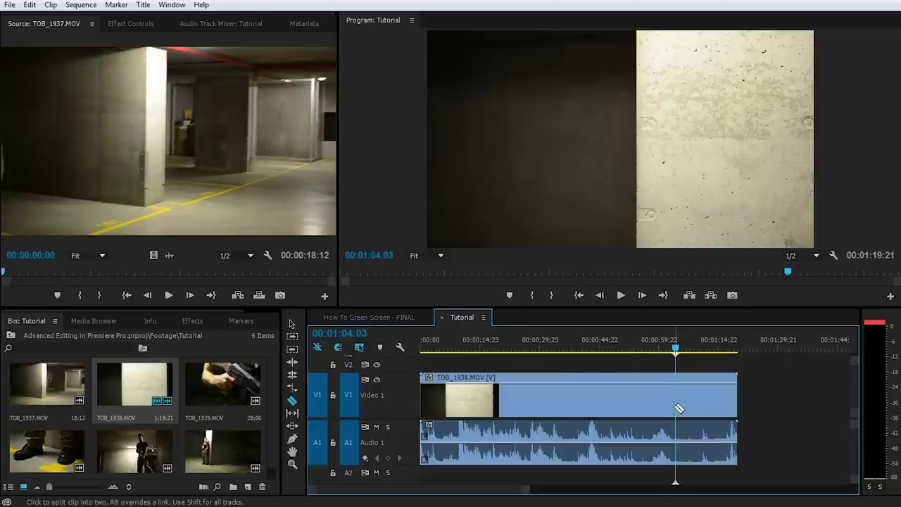
click(679, 408)
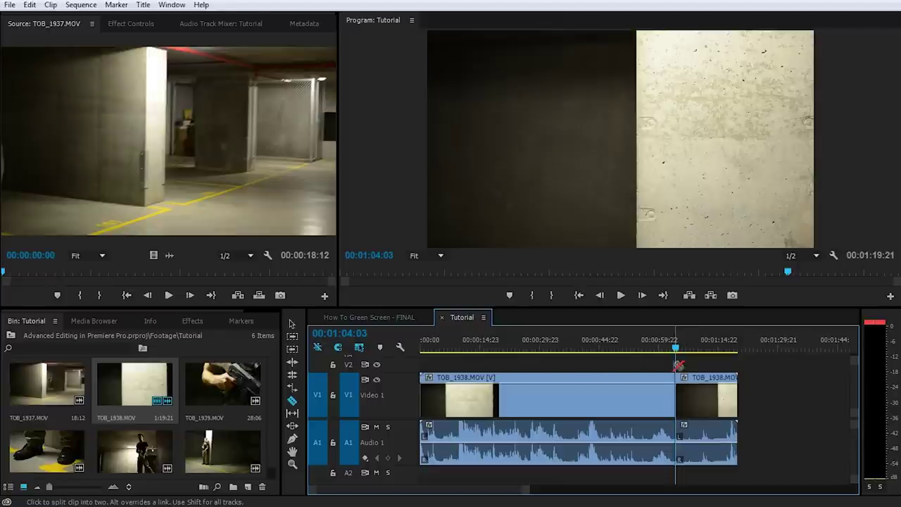
drag(677, 347, 712, 365)
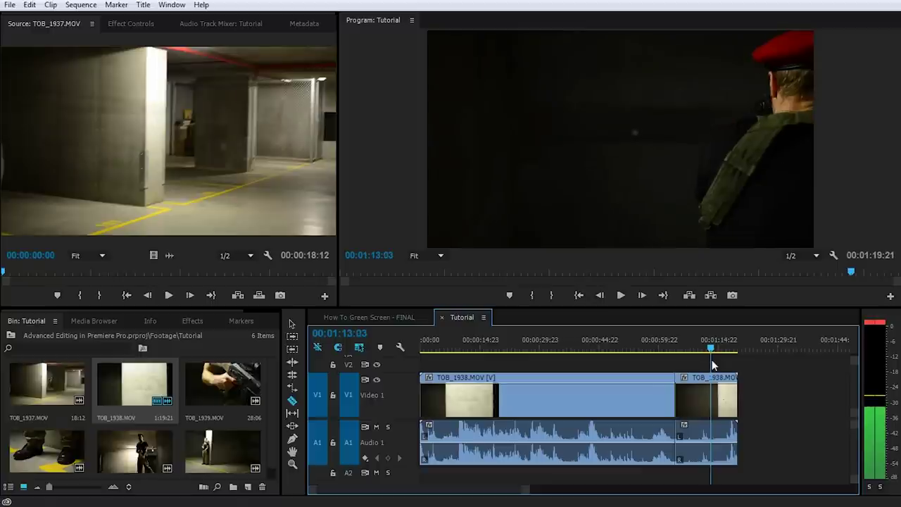
click(710, 386)
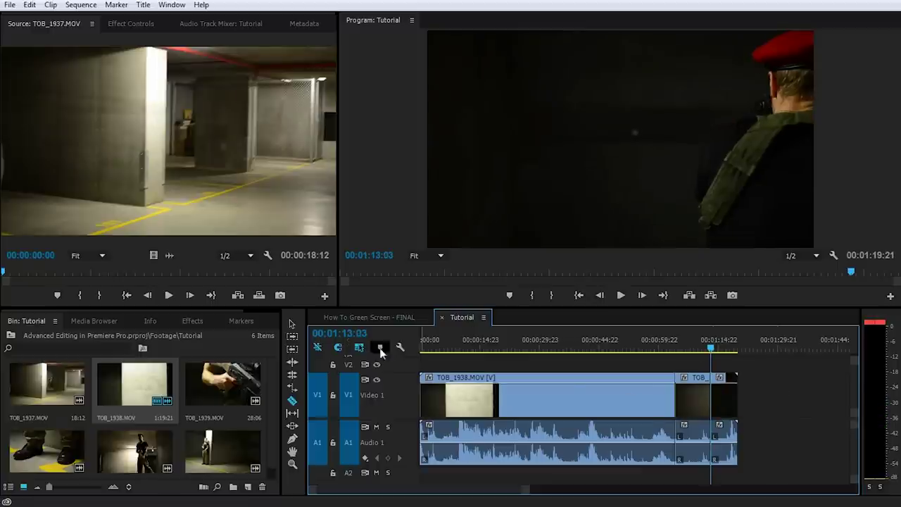
Delete the TOB_1938.MOV segments after and before the wanted middle segment with the Selection tool.
click(293, 327)
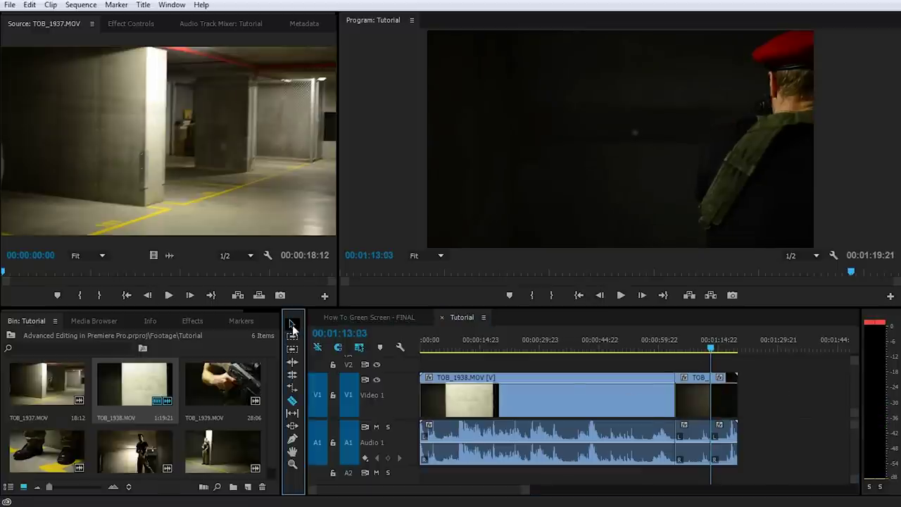
click(292, 325)
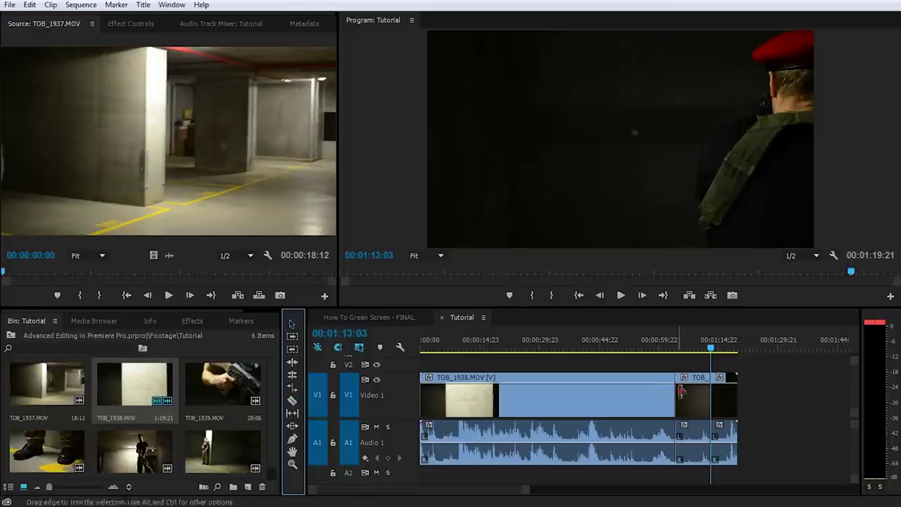
click(732, 407)
key(Delete)
click(648, 407)
key(Delete)
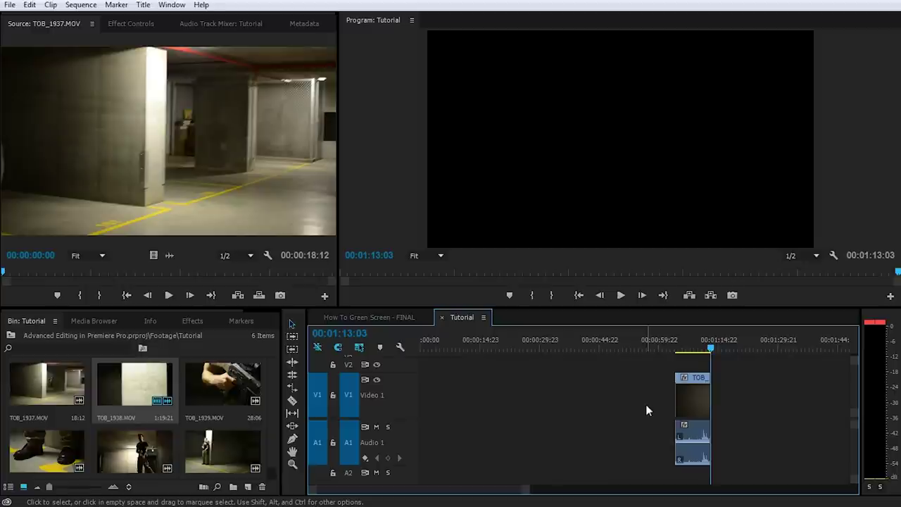
Move the remaining segment to the start of the sequence, scrub through it, and undo the edits back to an empty timeline.
drag(695, 407, 433, 399)
drag(710, 348, 447, 356)
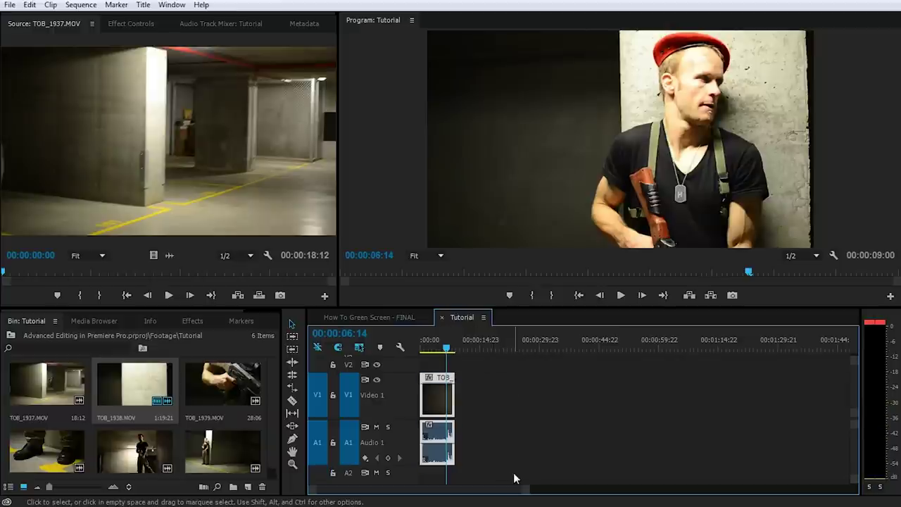
key(ctrl+z)
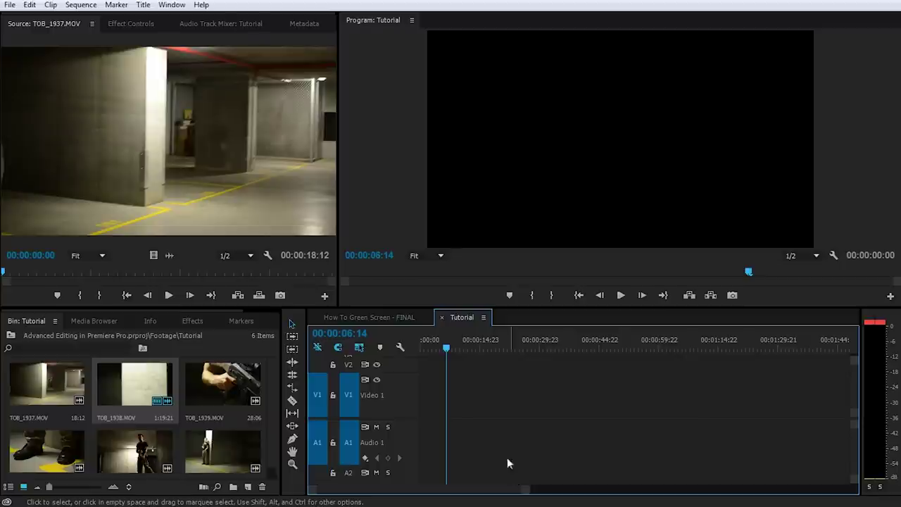
Mark TOB_1938.MOV in the Source Monitor from 00:01:03:15 to 00:01:13:03 and place that range at the start of the timeline.
double_click(136, 386)
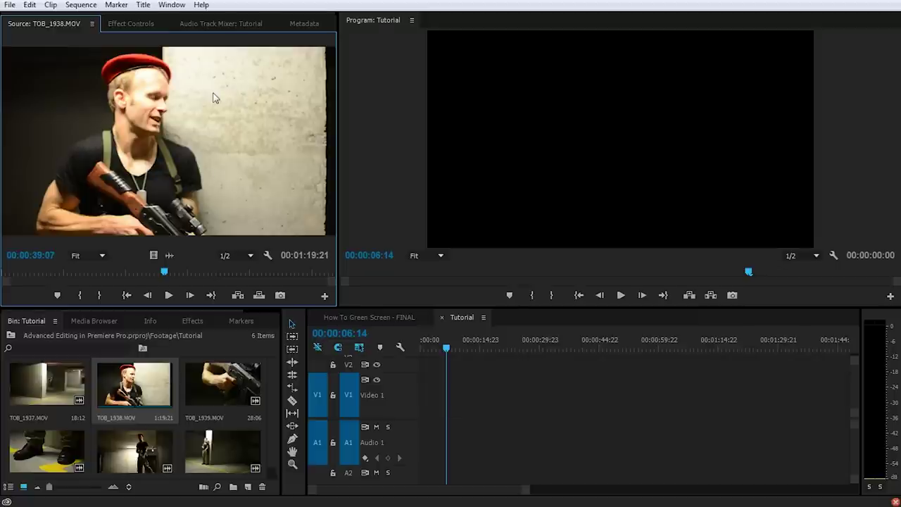
drag(166, 273, 138, 278)
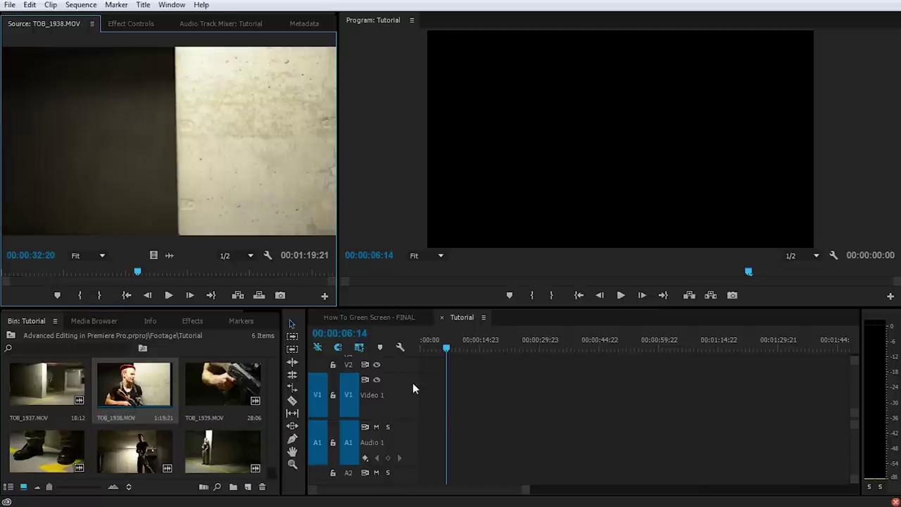
drag(138, 275, 266, 280)
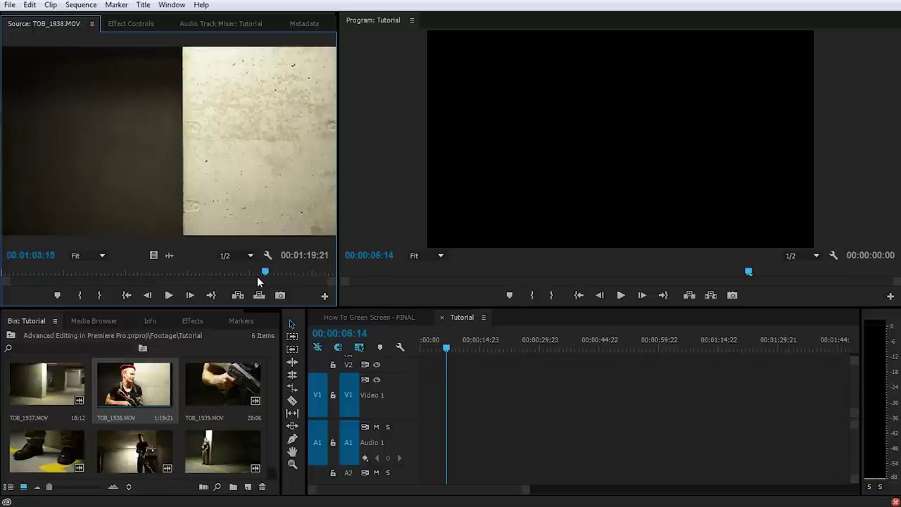
key(i)
drag(266, 275, 306, 277)
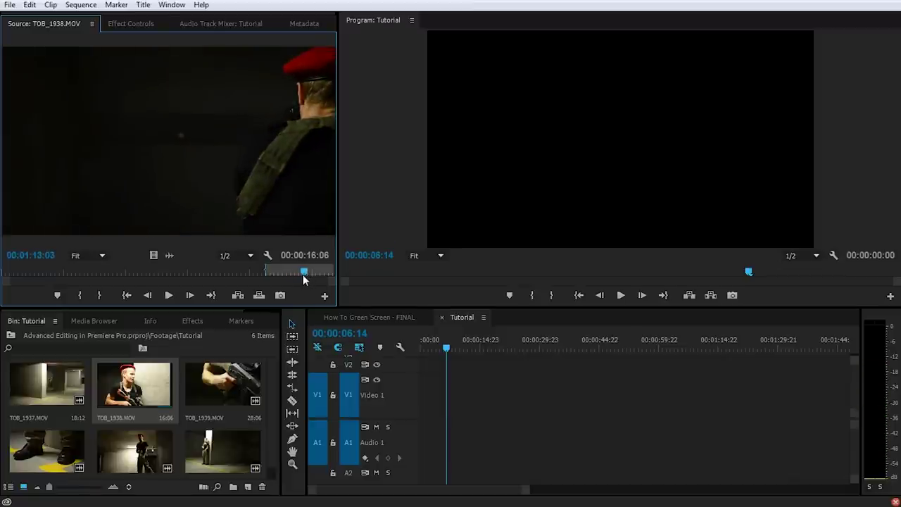
key(o)
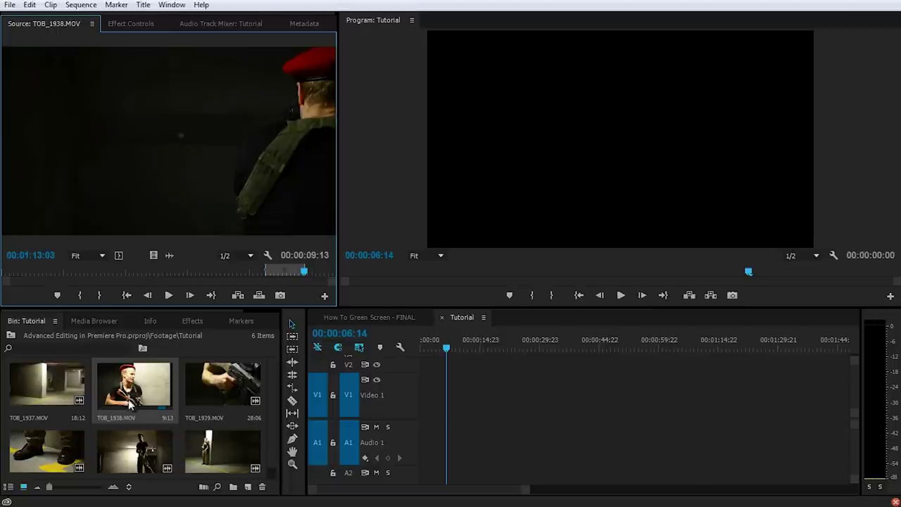
drag(121, 396, 430, 400)
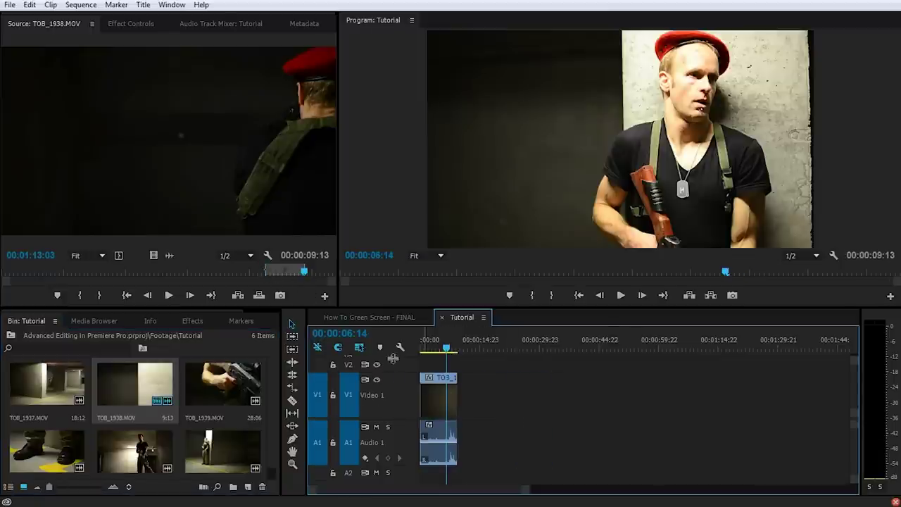
mouse_move(451, 351)
mouse_down()
mouse_move(424, 352)
mouse_move(453, 359)
mouse_move(443, 358)
mouse_up()
Open TOB_1937.MOV in the Source Monitor and mark its In point at 00:00:05:20 and Out point at 00:00:14:00.
click(63, 389)
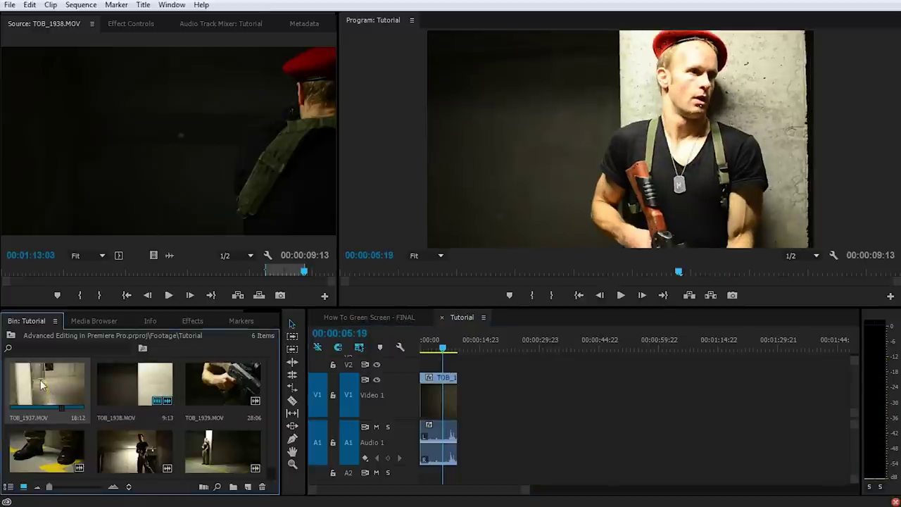
double_click(42, 383)
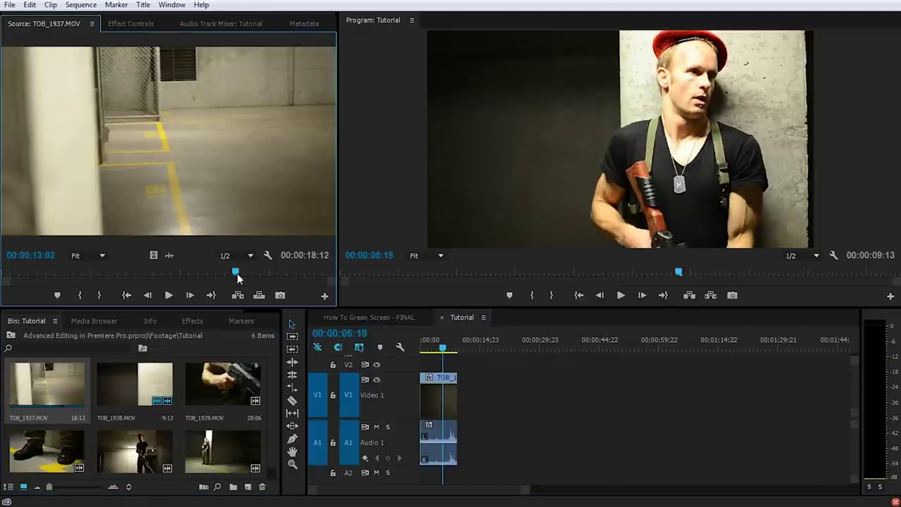
drag(237, 279, 106, 289)
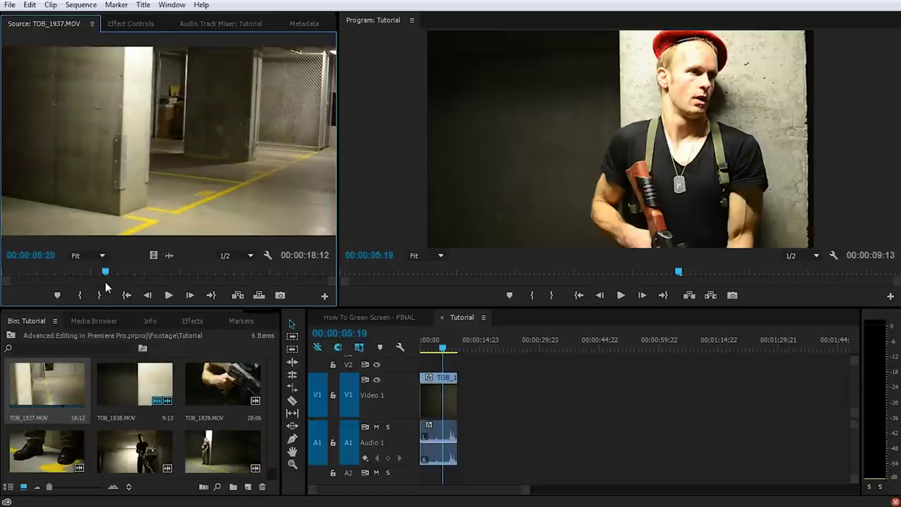
key(i)
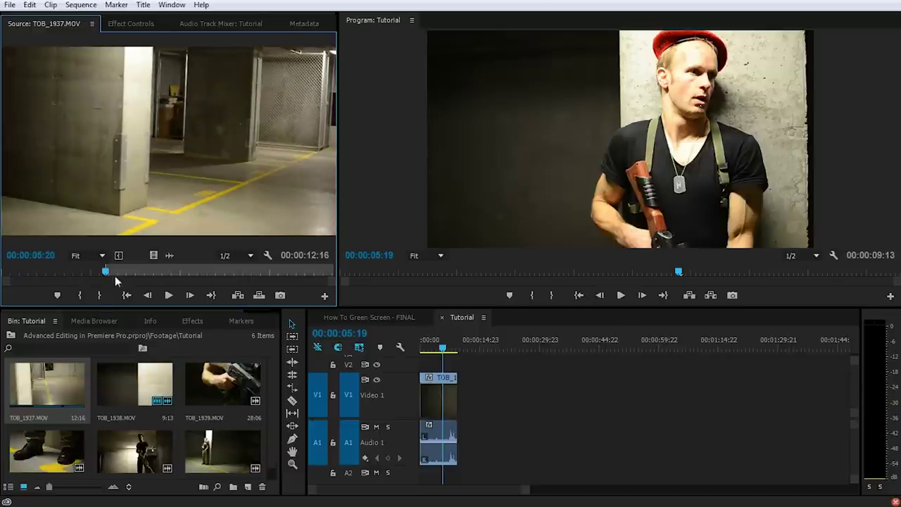
drag(106, 277, 255, 295)
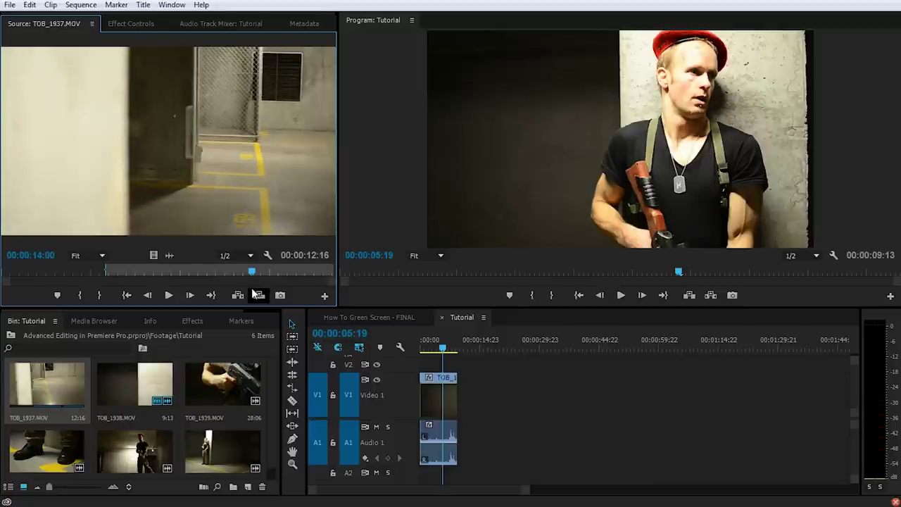
key(o)
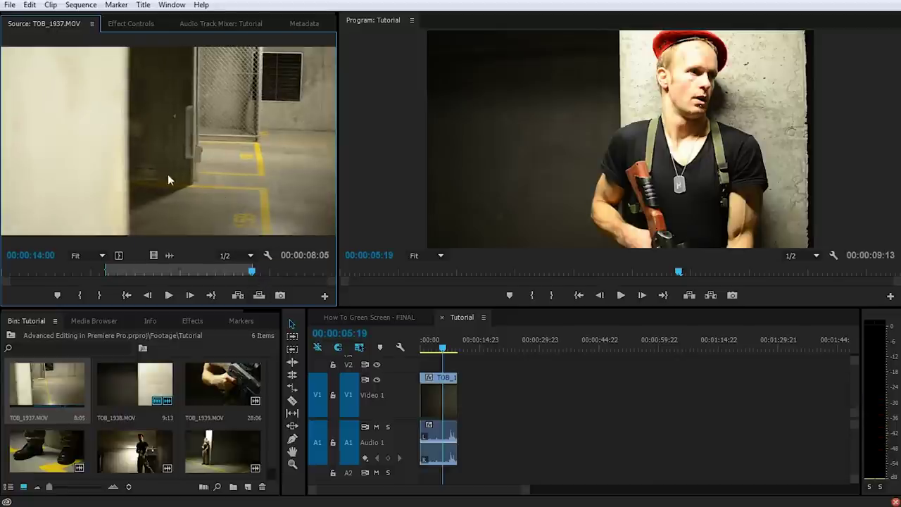
Try to overwrite the start of the timeline with the marked TOB_1937.MOV range, and undo the placement.
drag(169, 131, 487, 402)
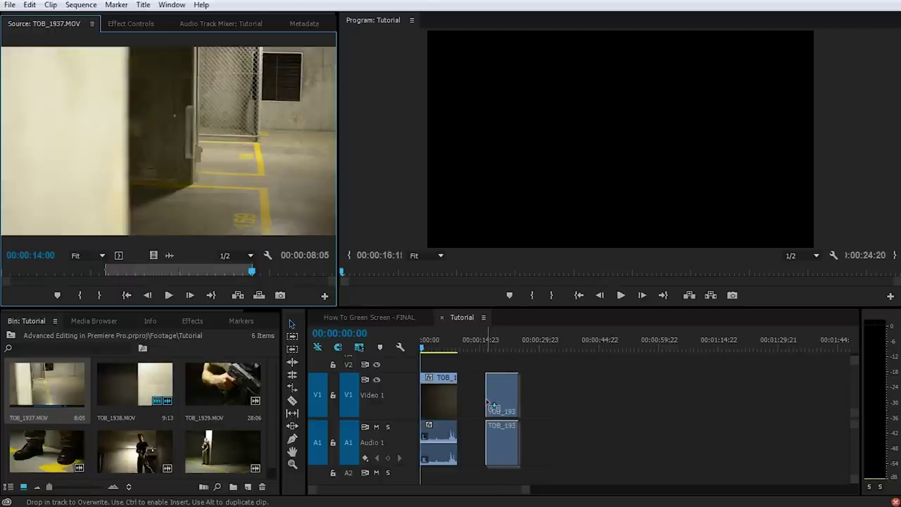
drag(488, 402, 437, 417)
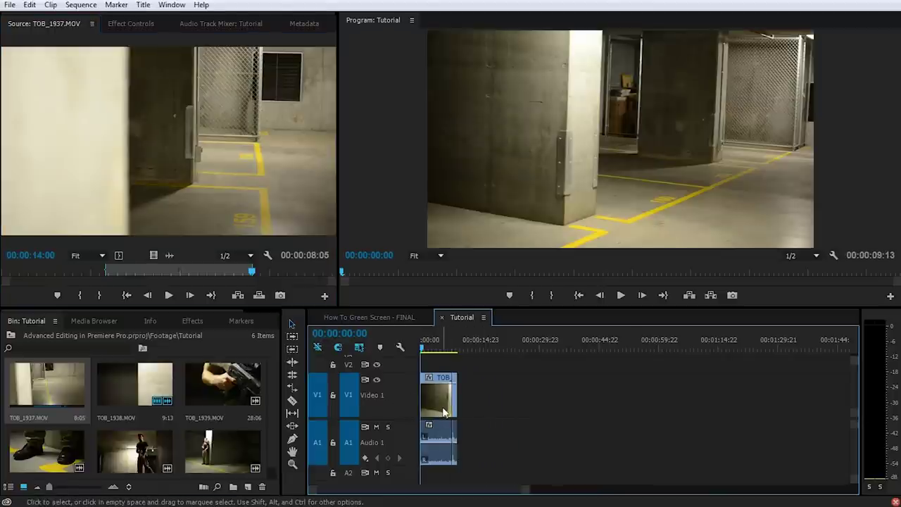
click(188, 136)
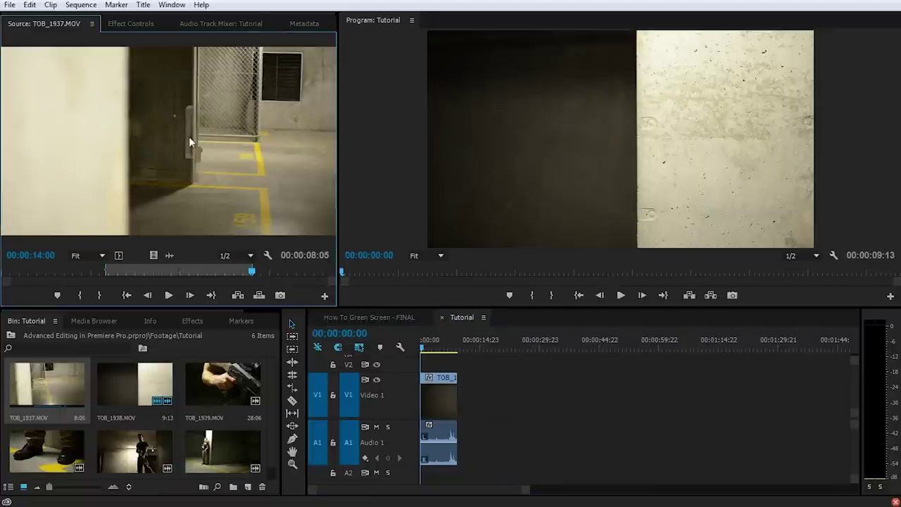
Insert the marked TOB_1937.MOV range at the start of the timeline, ahead of the TOB_1938.MOV clip, and scrub through the result.
drag(194, 148, 467, 411)
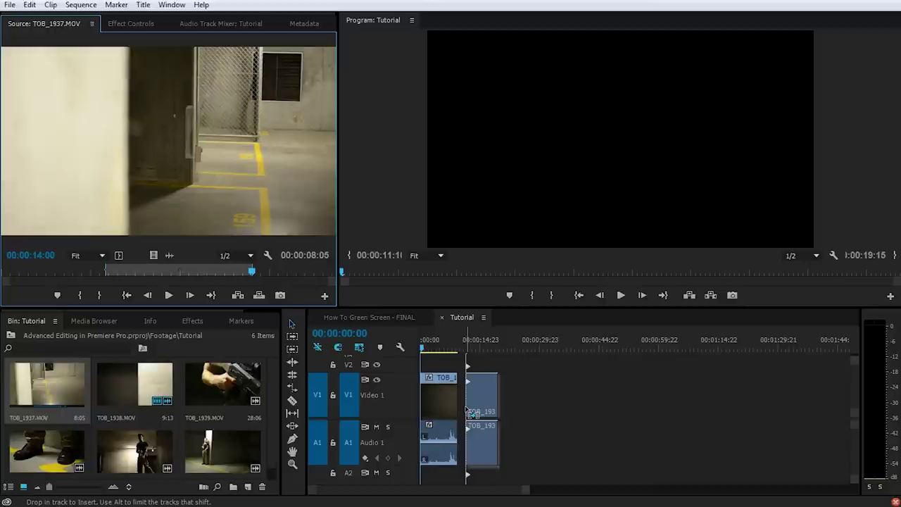
drag(467, 411, 380, 405)
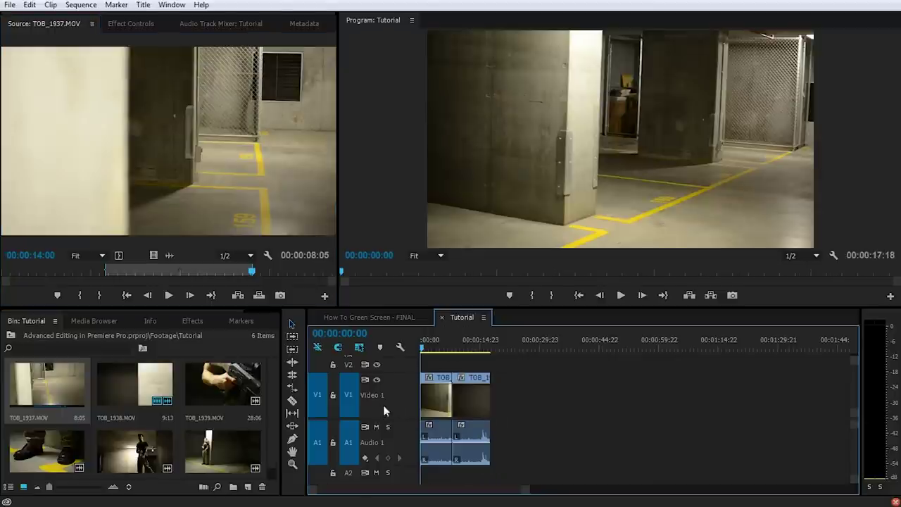
drag(422, 351, 472, 374)
click(423, 351)
drag(423, 351, 420, 351)
Append a 1:06 range of TOB_1939.MOV and a 2:20 range of TOB_1938.MOV to the end of the sequence.
double_click(222, 384)
drag(211, 274, 503, 399)
double_click(134, 384)
Append marked ranges of TOB_1944.MOV and TOB_1947.MOV (00:00:10:08 long) to the sequence and fit the whole edit in the timeline.
double_click(134, 451)
drag(31, 280, 518, 398)
double_click(223, 451)
drag(212, 273, 557, 398)
key(backslash)
click(438, 349)
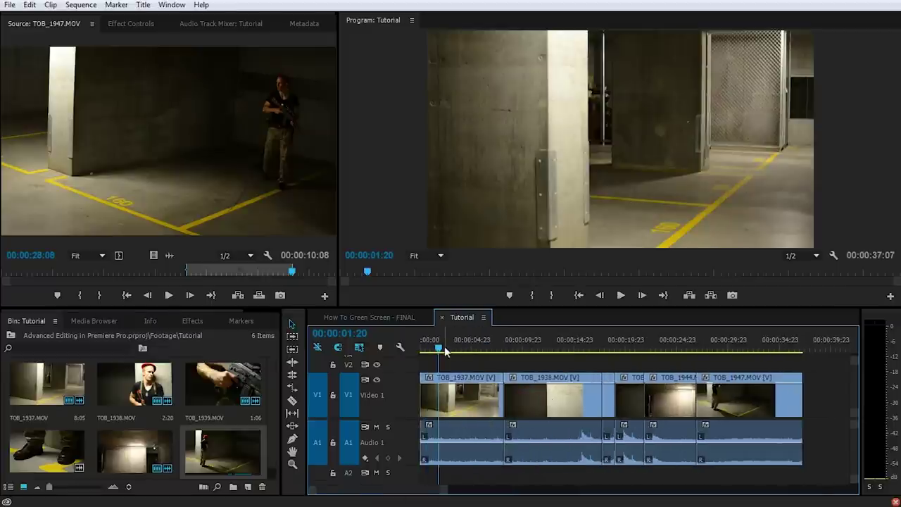
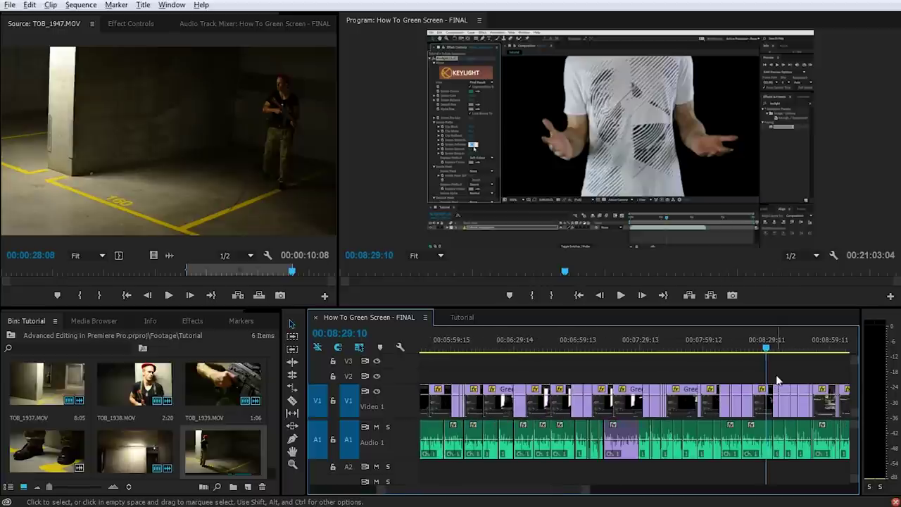
Look through the edit of the How To Green Screen - FINAL sequence and place the playhead at 00:12:12:03.
scroll(700, 380, down, 2)
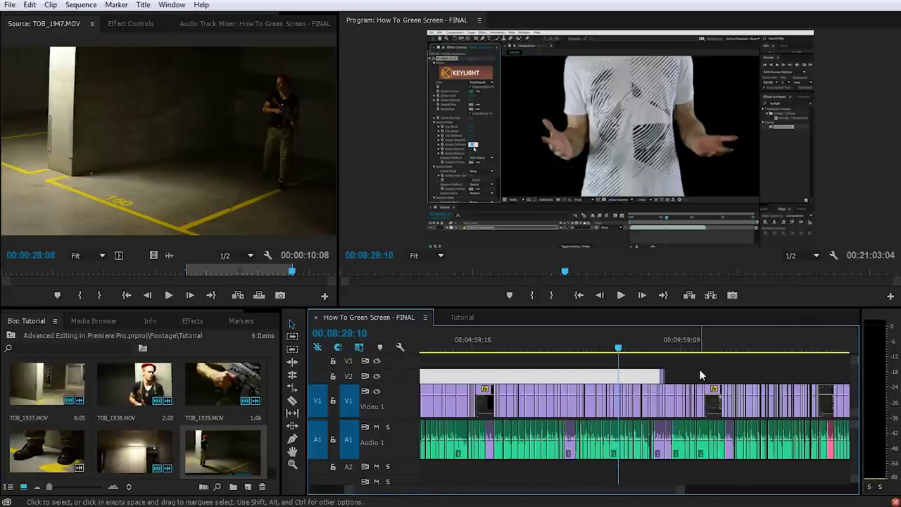
key(Down)
key(Down)
key(Down)
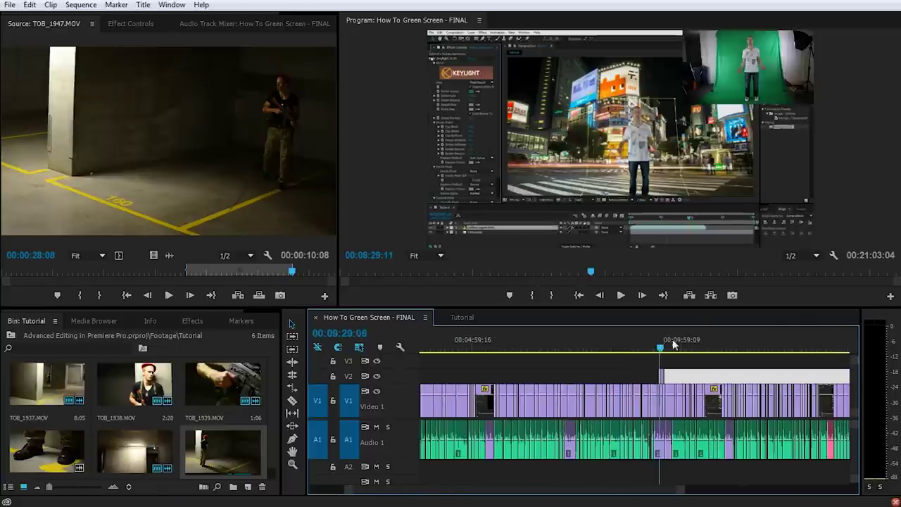
scroll(755, 364, down, 8)
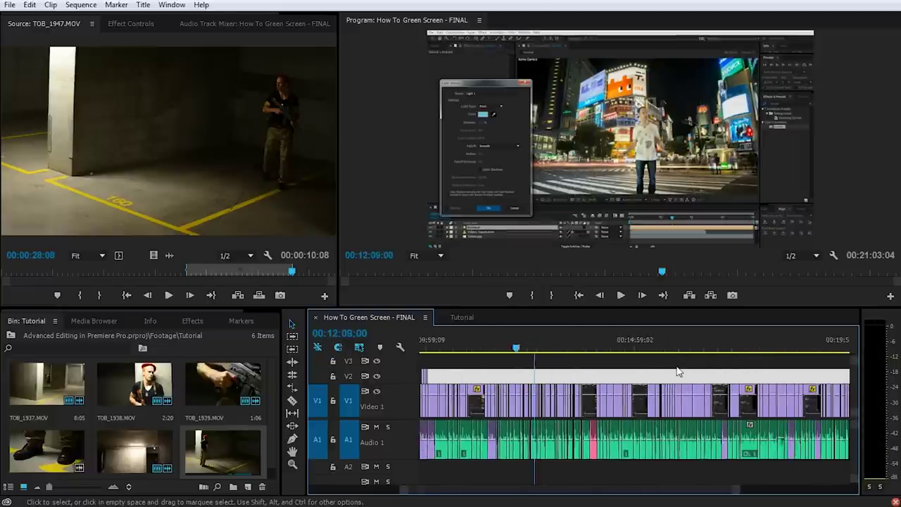
scroll(678, 372, up, 4)
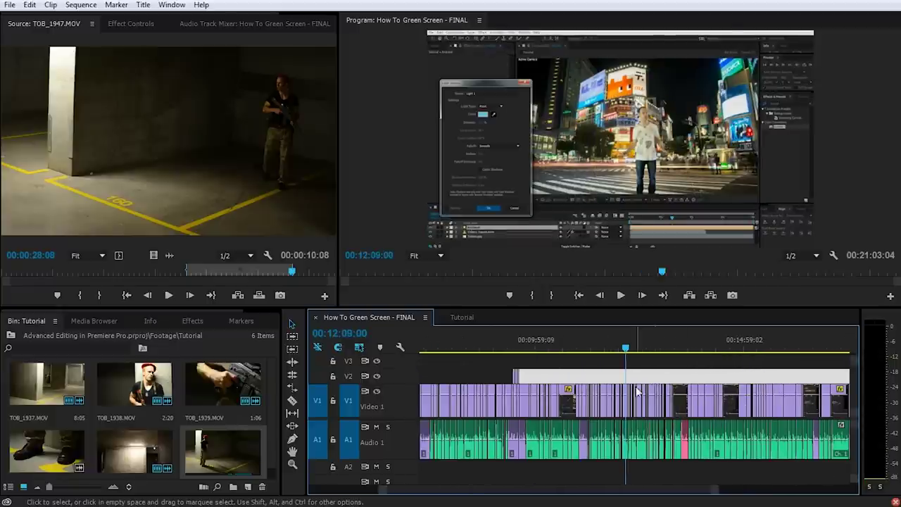
scroll(648, 384, up, 10)
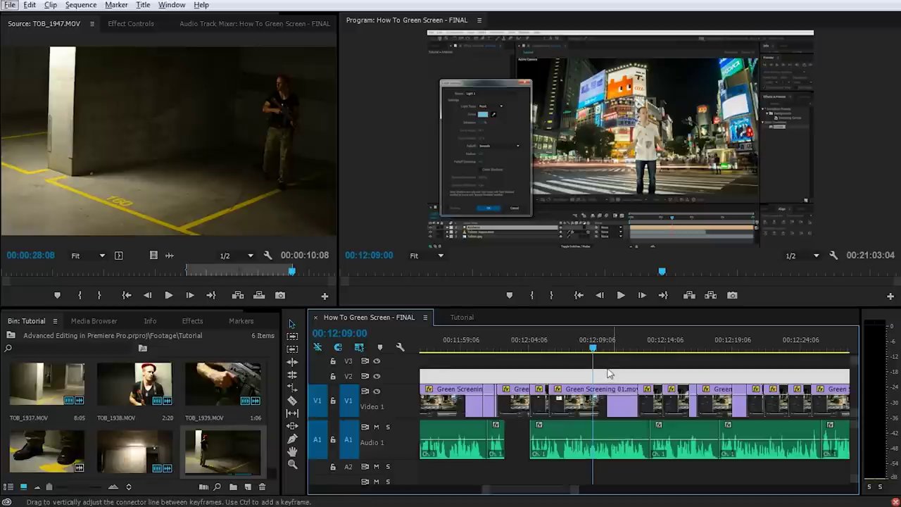
scroll(610, 372, up, 2)
click(653, 339)
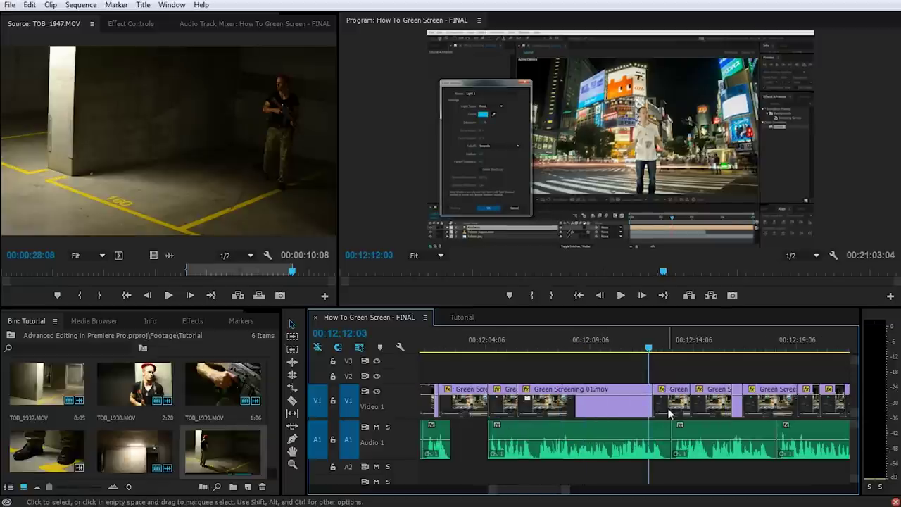
scroll(662, 406, up, 2)
scroll(647, 380, down, 10)
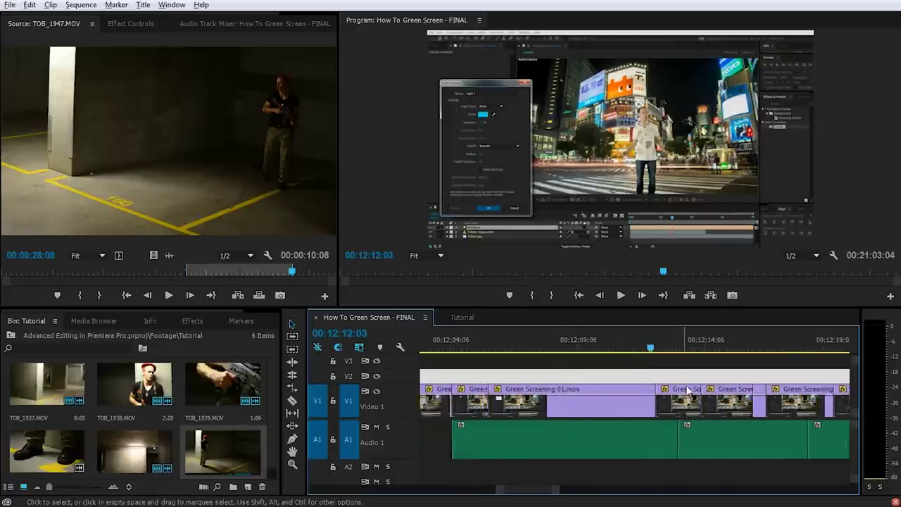
Marquee-select every clip after the playhead through the end of the How To Green Screen - FINAL sequence.
drag(627, 490, 549, 364)
scroll(721, 445, down, 2)
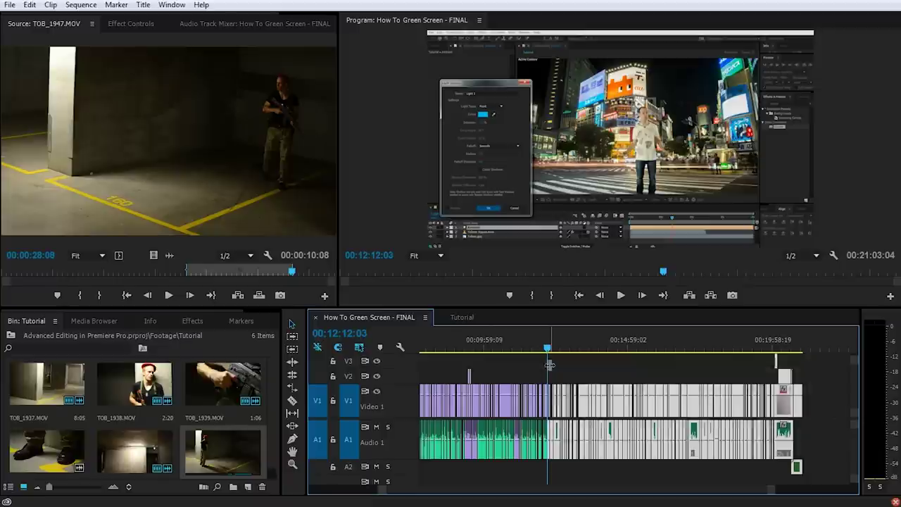
scroll(550, 431, up, 4)
scroll(550, 431, up, 3)
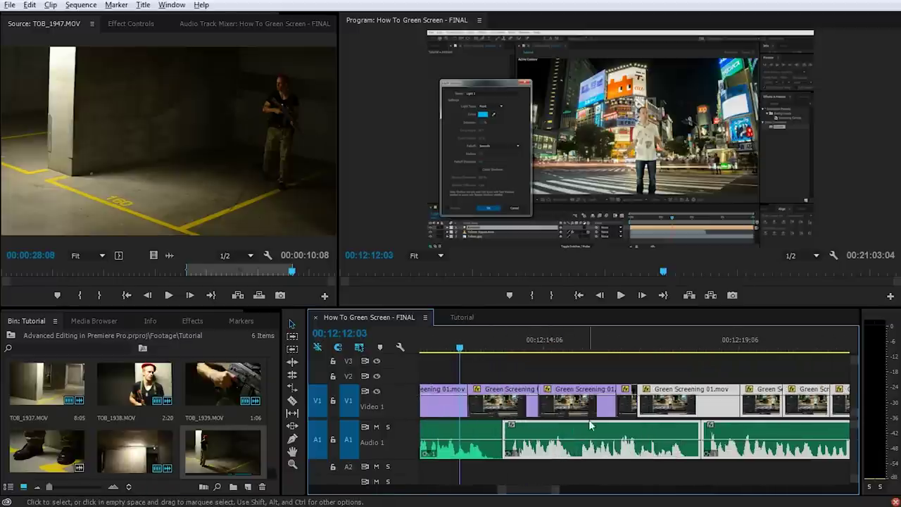
scroll(518, 408, down, 4)
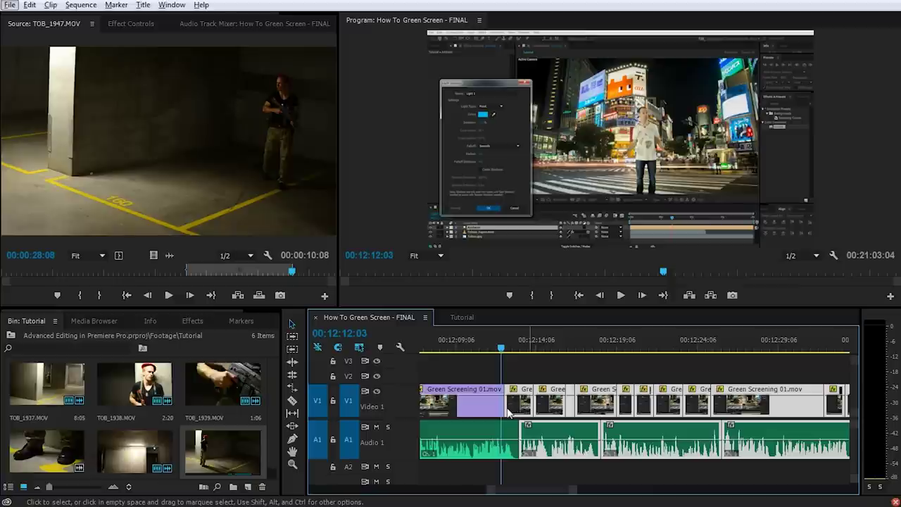
Try moving the marquee-selected clips about 12 seconds later, and close the gap again.
drag(509, 412, 715, 417)
click(640, 425)
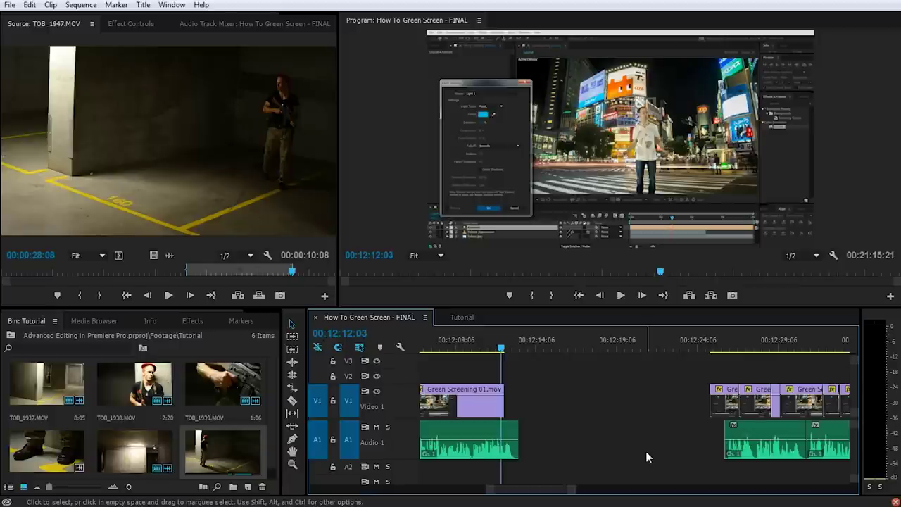
key(Delete)
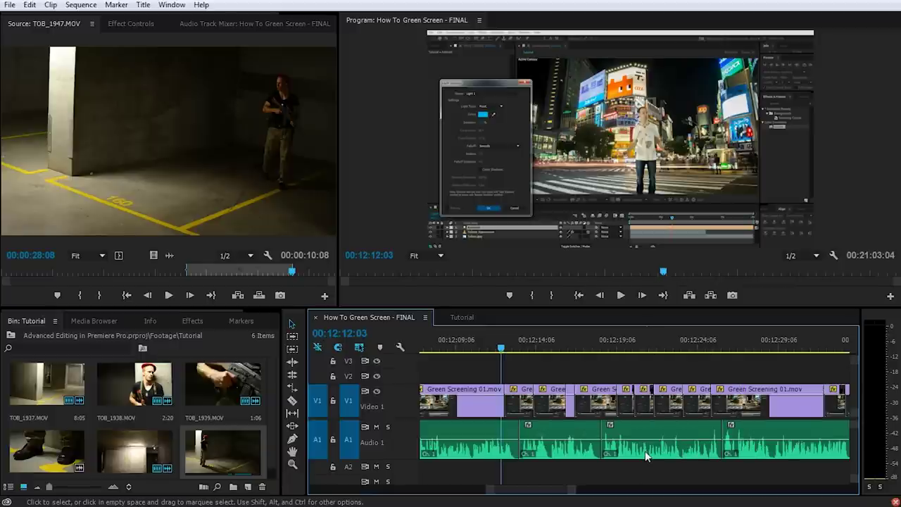
Select all clips on every track from about 00:12:14 to the sequence end with the Track Select Forward tool, and check the selection's extent.
click(293, 338)
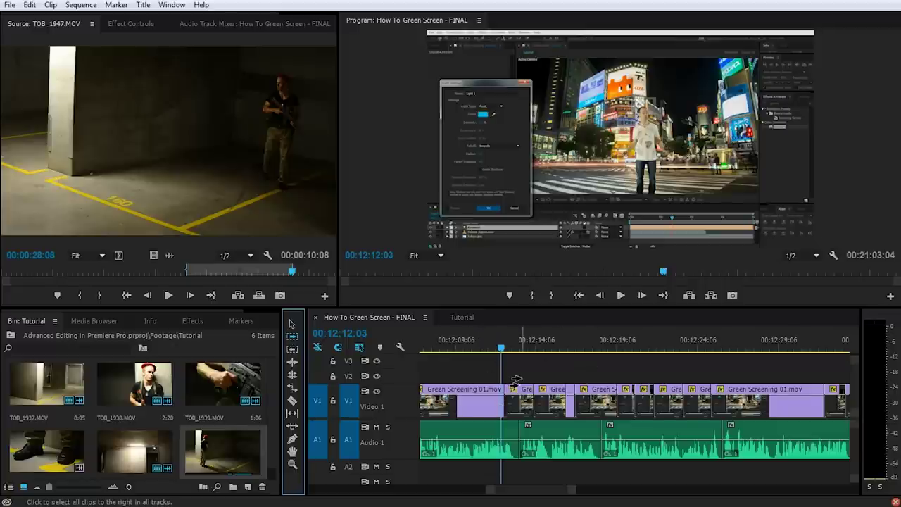
click(540, 367)
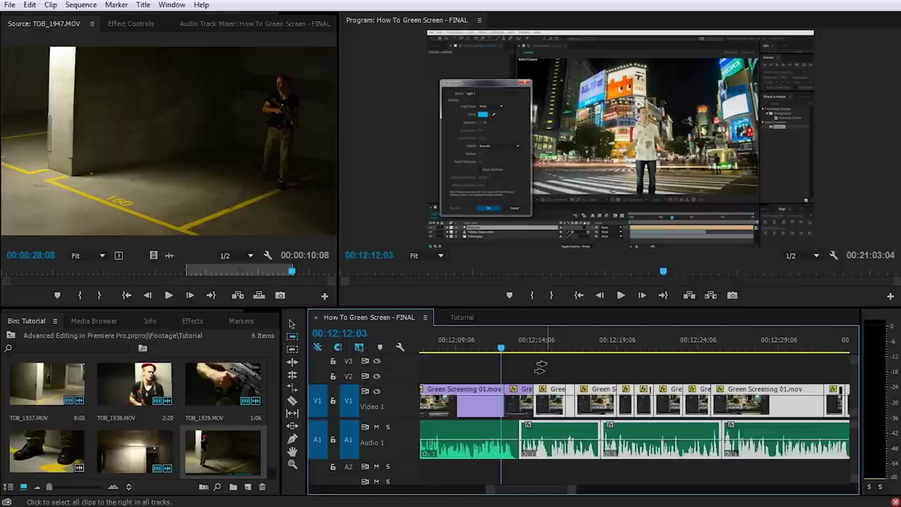
key(minus)
key(minus)
key(minus)
key(minus)
key(minus)
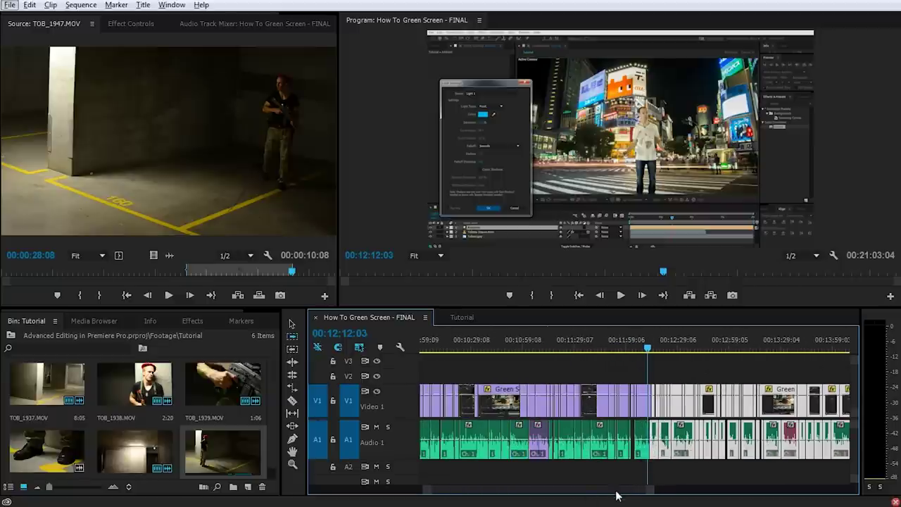
scroll(648, 491, down, 10)
scroll(692, 496, up, 11)
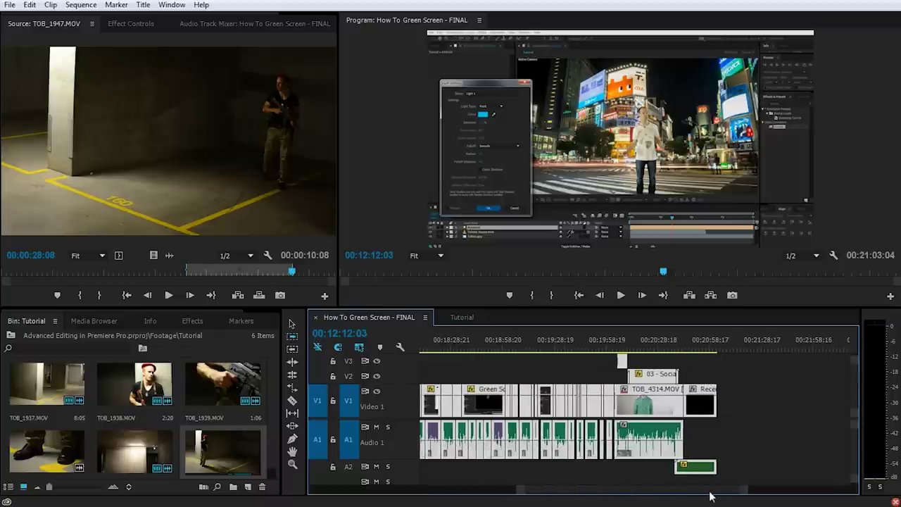
key(equal)
key(equal)
key(equal)
key(equal)
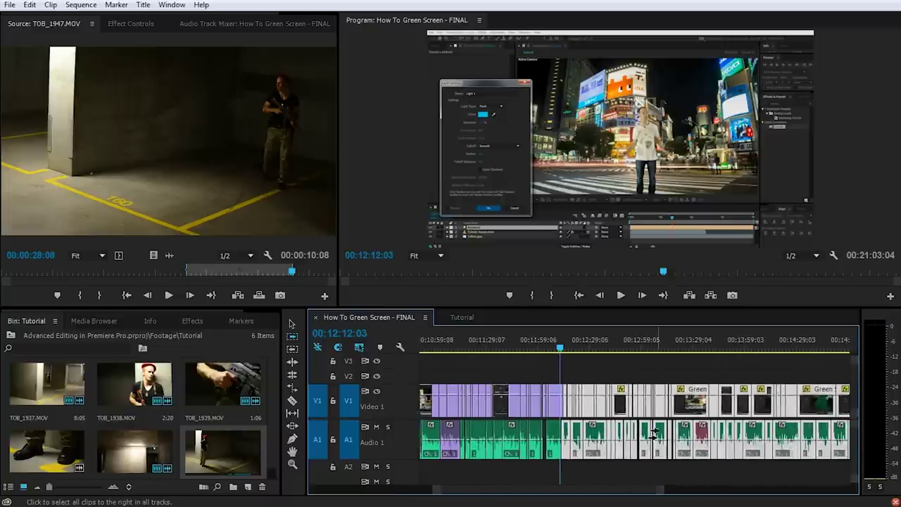
key(equal)
key(equal)
key(equal)
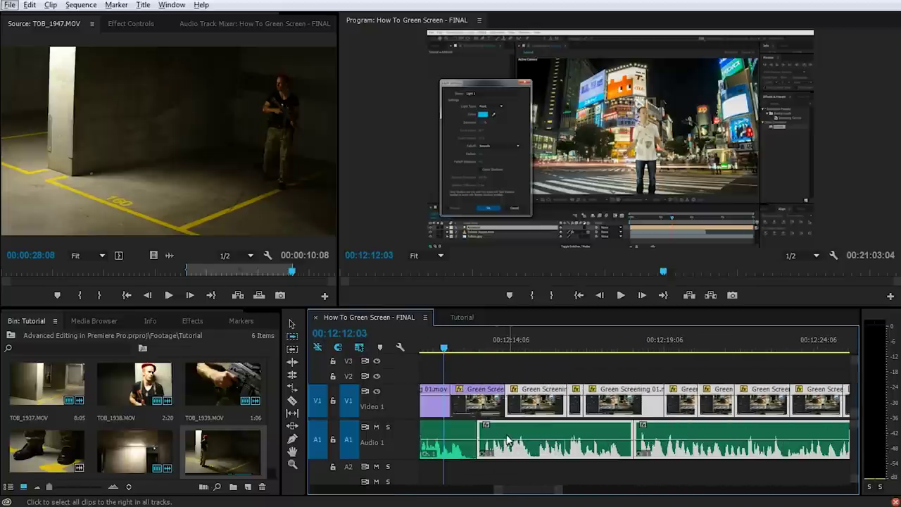
Move the forward-selected clips about 5 seconds later to open a gap after the playhead.
click(292, 323)
drag(524, 410, 694, 426)
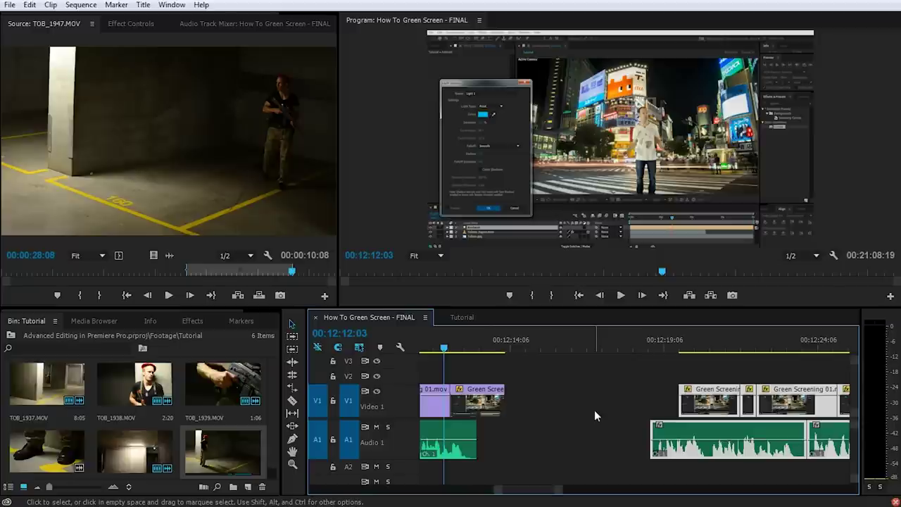
key(minus)
key(minus)
key(minus)
key(minus)
key(minus)
key(minus)
key(minus)
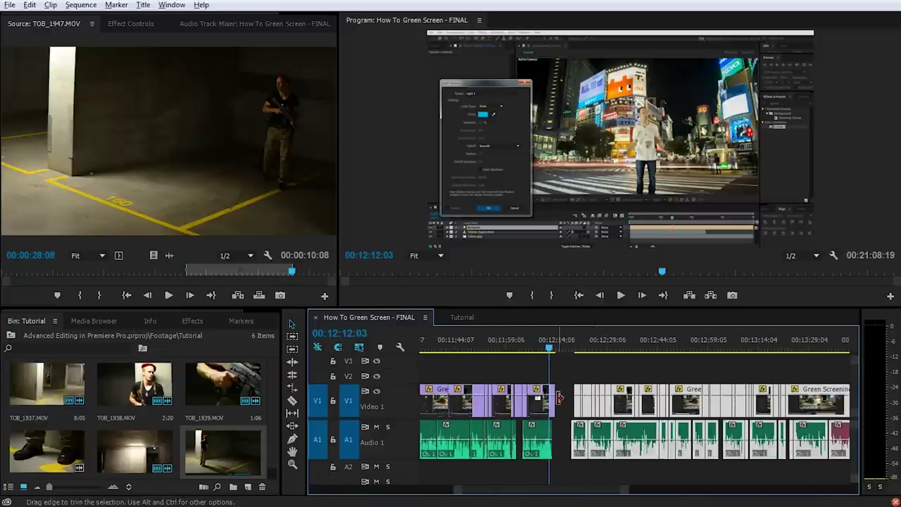
Try the Track Select Forward tool from several different points after and before the gap.
key(a)
click(628, 364)
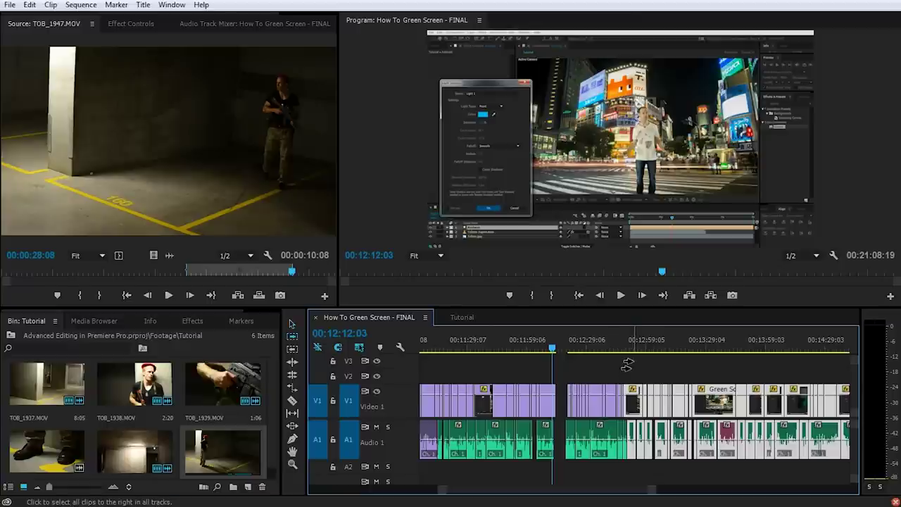
click(735, 370)
click(677, 362)
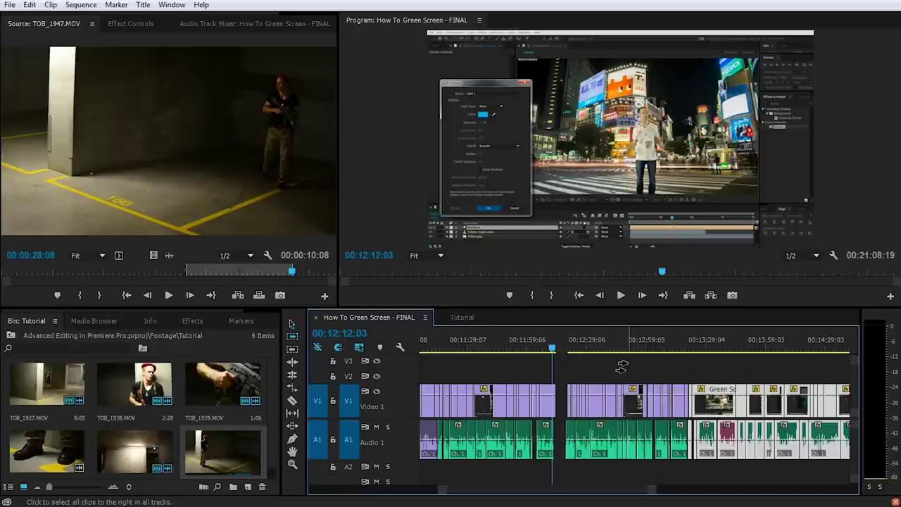
click(621, 366)
click(588, 368)
click(532, 369)
click(602, 369)
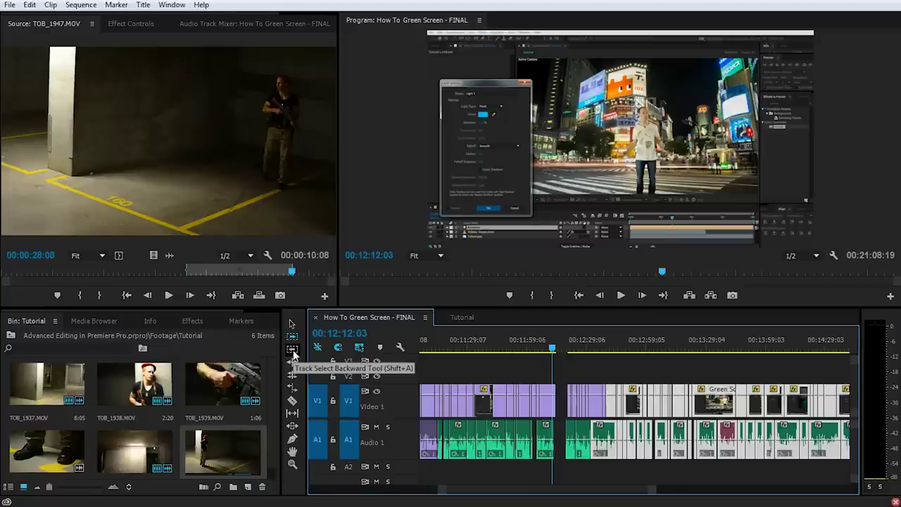
Try the Track Select Backward tool from several points, and finish by selecting every clip before the gap on all tracks.
click(293, 350)
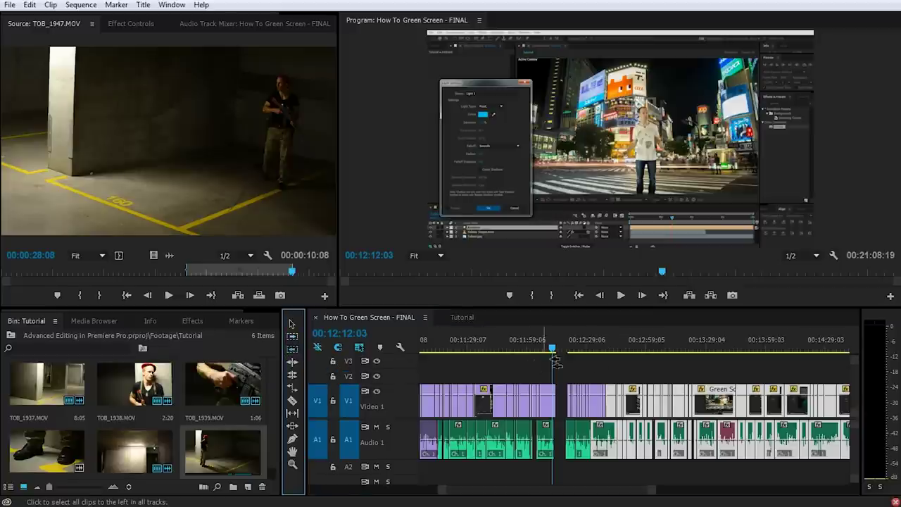
click(588, 370)
click(652, 369)
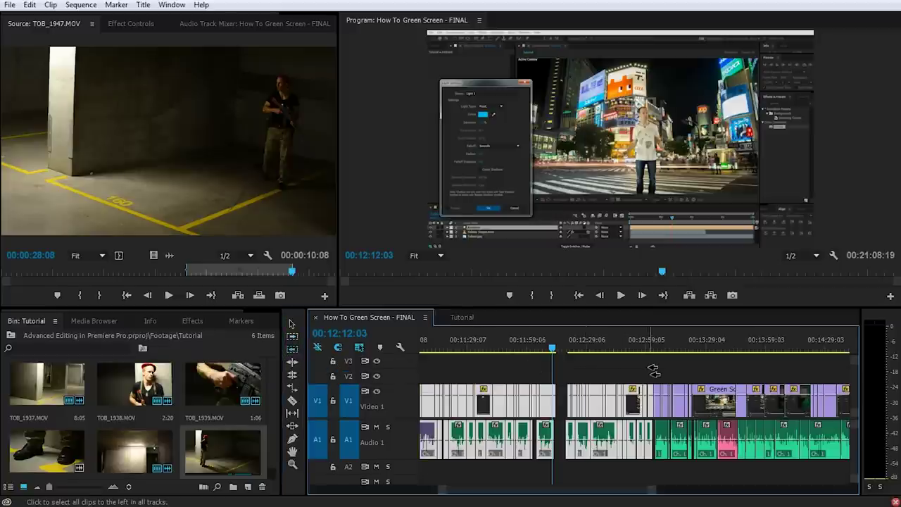
click(733, 370)
click(532, 366)
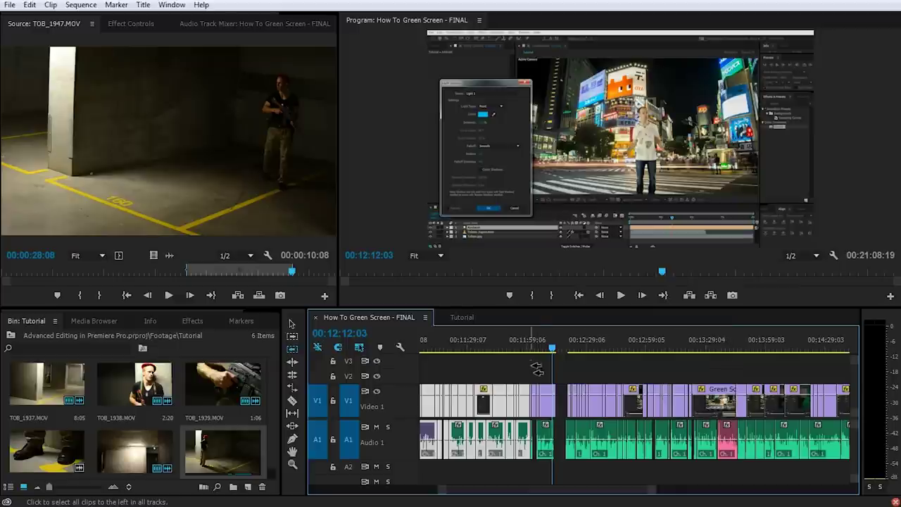
click(551, 366)
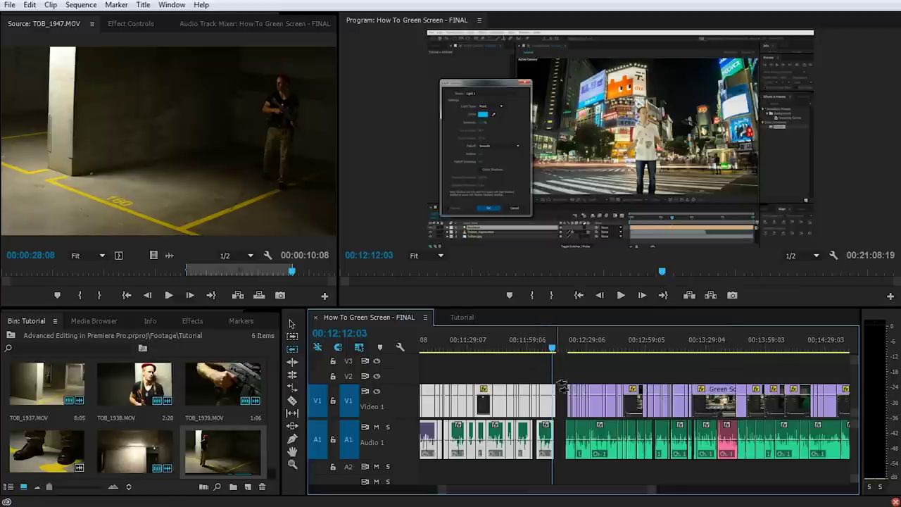
scroll(542, 416, down, 4)
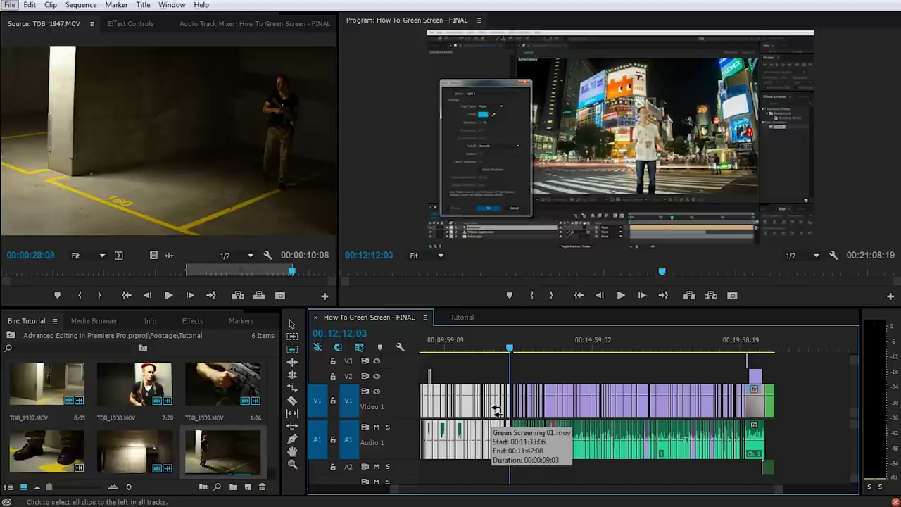
drag(547, 489, 531, 493)
scroll(507, 491, up, 3)
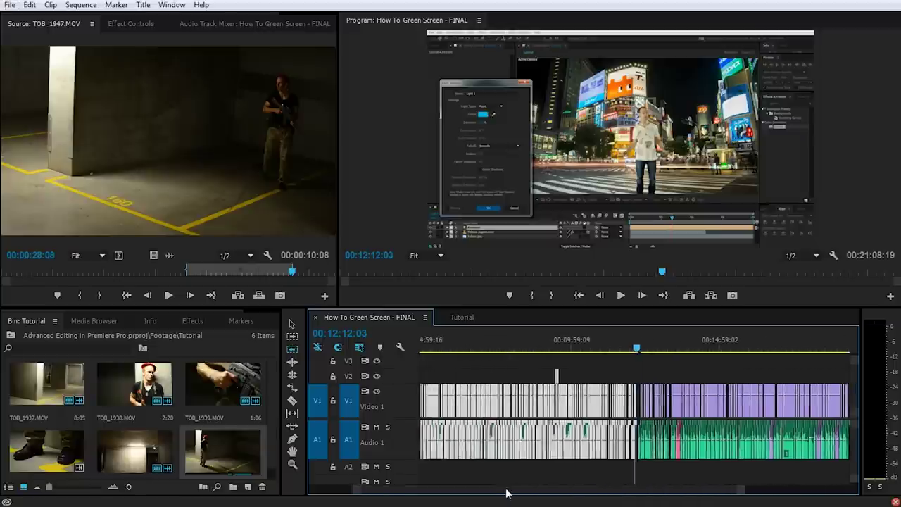
Switch to the Tutorial sequence and place the playhead at 00:00:05:22 within the TOB_1937.MOV clip.
click(462, 317)
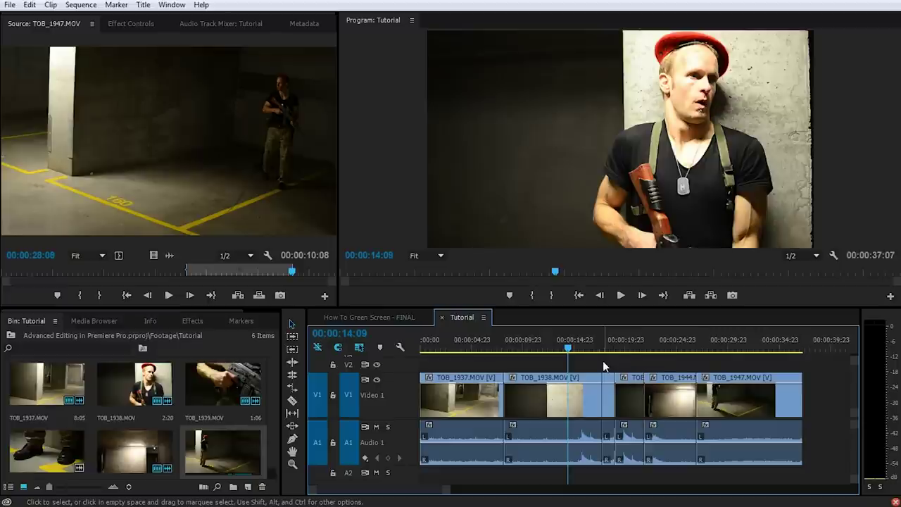
drag(568, 348, 479, 406)
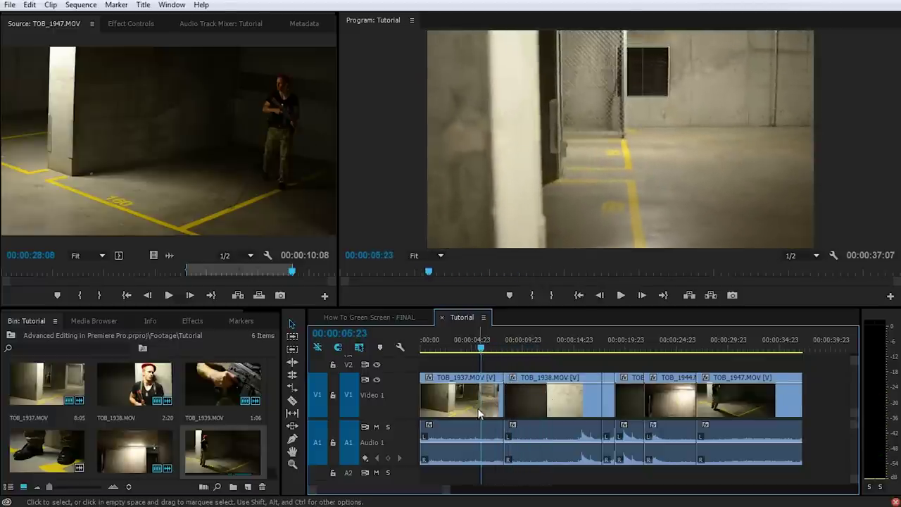
key(=)
click(513, 345)
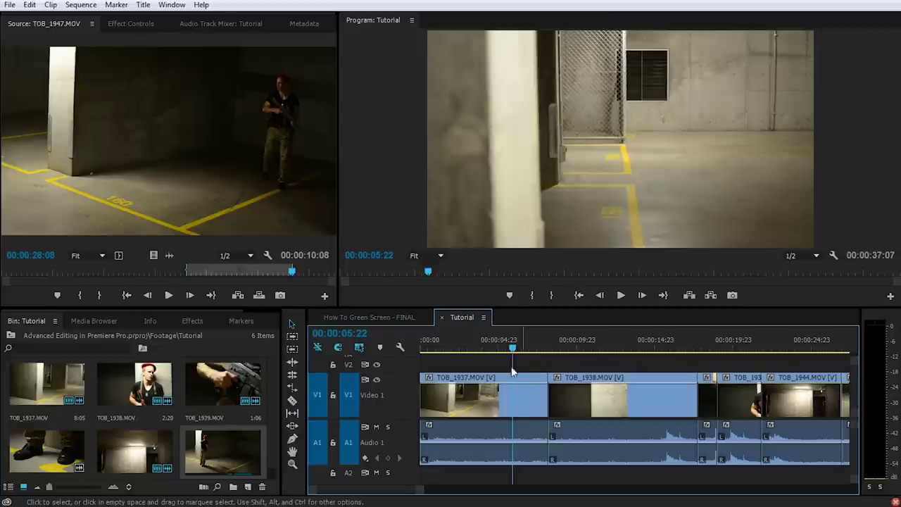
Cut the TOB_1937.MOV clip at the playhead with the Razor tool and delete the part after the cut.
drag(543, 412, 543, 412)
key(c)
click(514, 402)
key(v)
click(526, 421)
key(Delete)
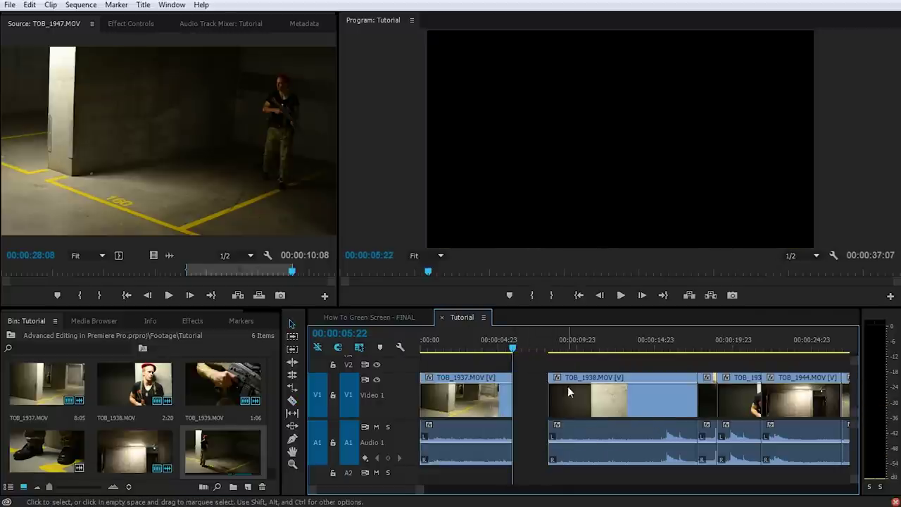
Select all clips after the gap with Track Select Forward, close the gap with Ripple Delete, and place the playhead at 00:00:09:00.
key(a)
click(609, 399)
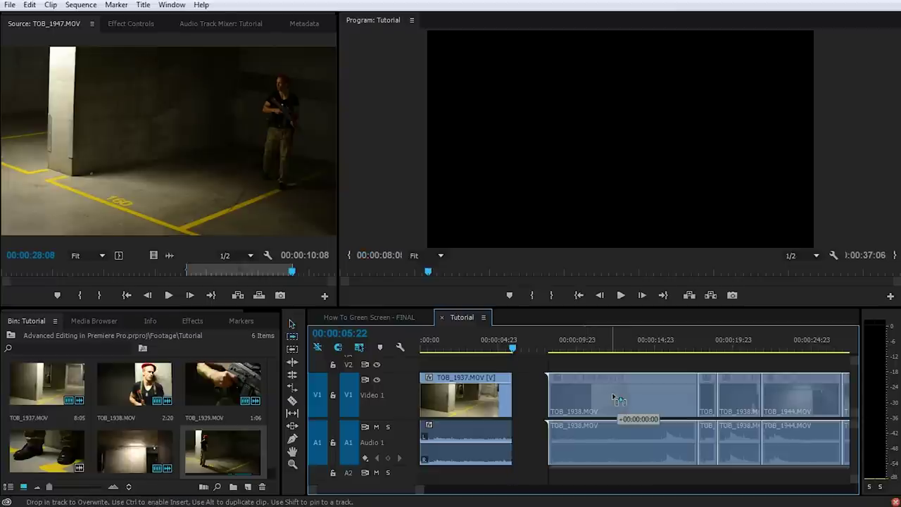
key(v)
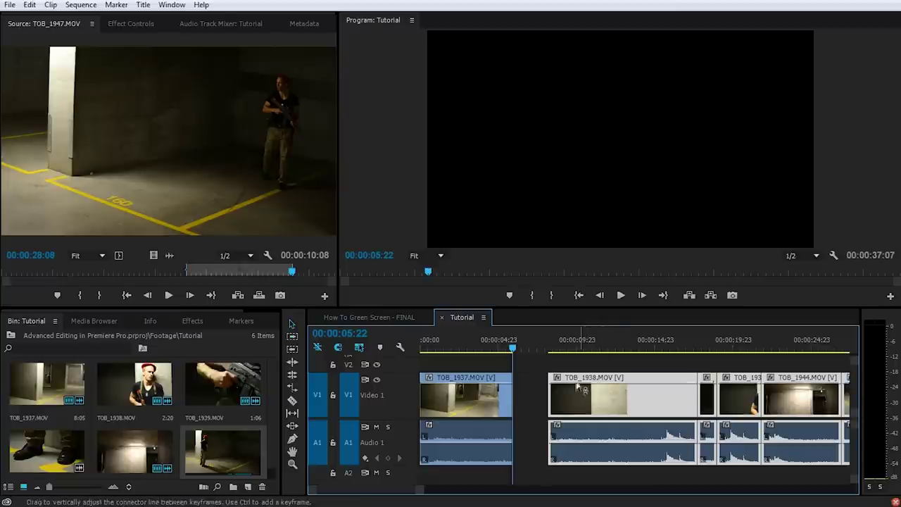
right_click(528, 393)
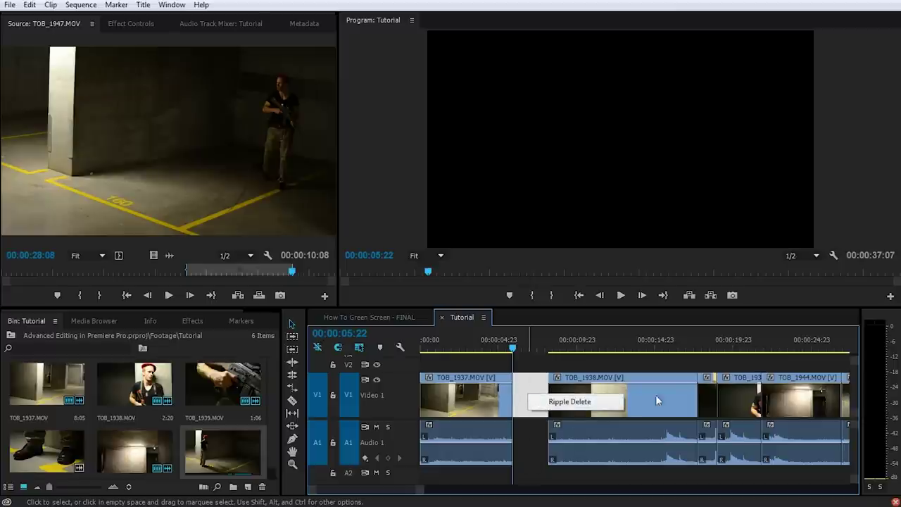
click(571, 402)
drag(525, 350, 562, 386)
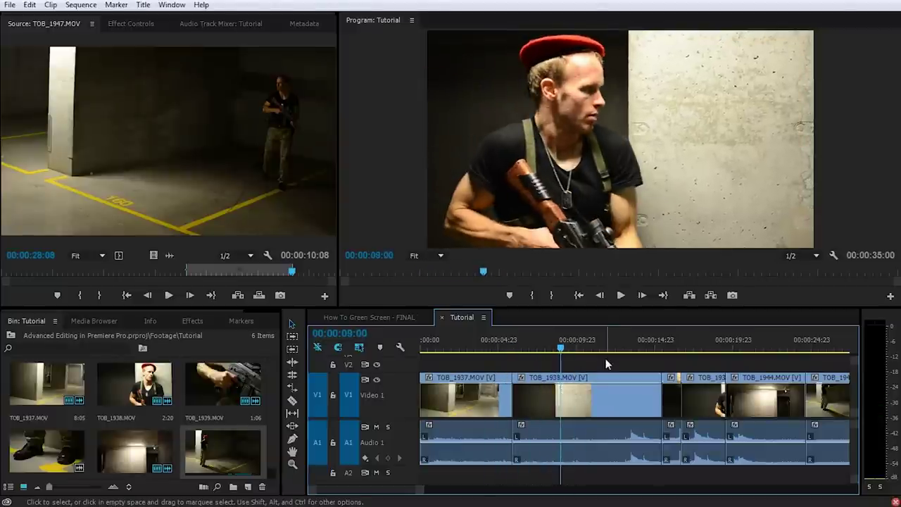
Undo the ripple delete and the cut made to the TOB_1937.MOV clip.
key(ctrl+z)
key(ctrl+z)
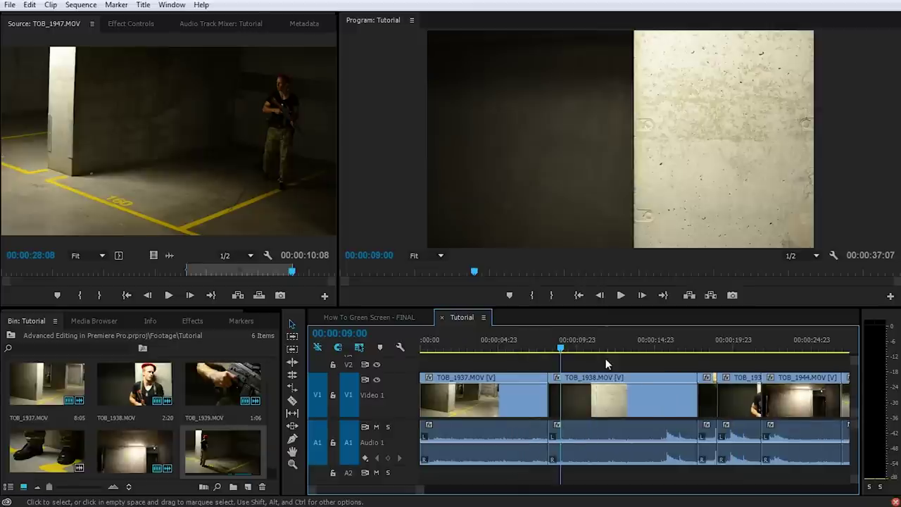
Shorten the end of TOB_1937.MOV to 00:00:05:15 with the Ripple Edit tool, and scrub across the cut to 00:00:08:03.
click(294, 362)
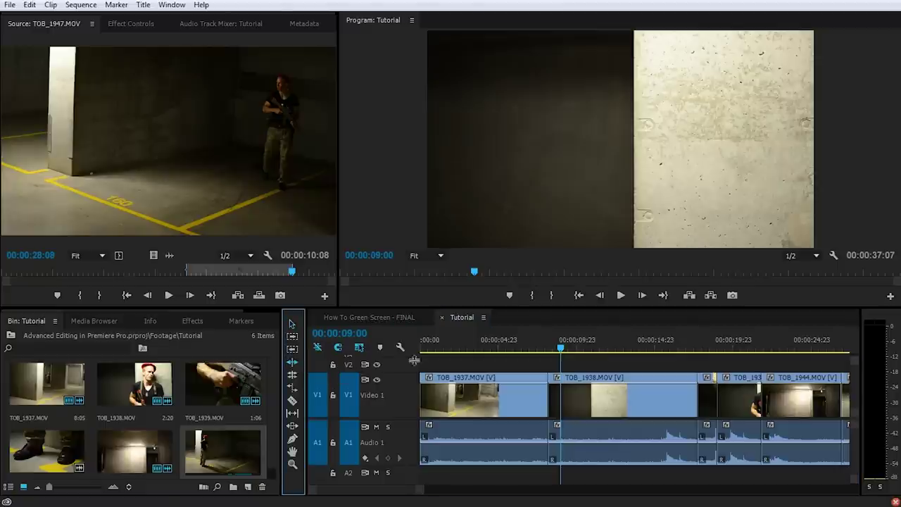
mouse_move(510, 348)
mouse_down()
mouse_move(486, 348)
mouse_move(508, 356)
mouse_up()
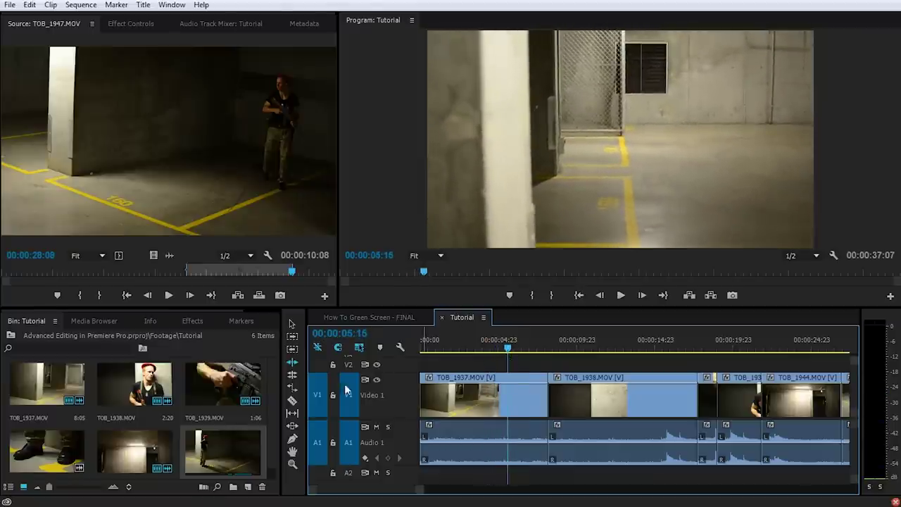
click(293, 364)
drag(543, 411, 505, 409)
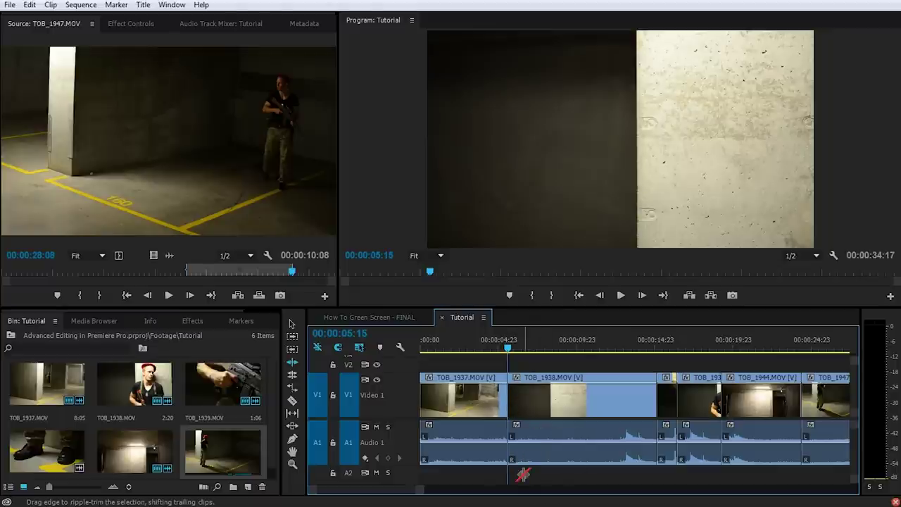
click(508, 352)
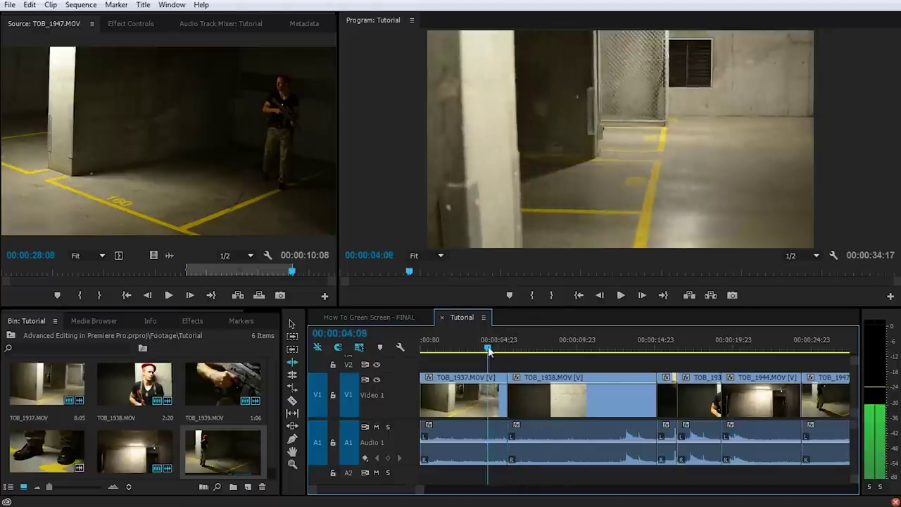
drag(508, 353, 550, 354)
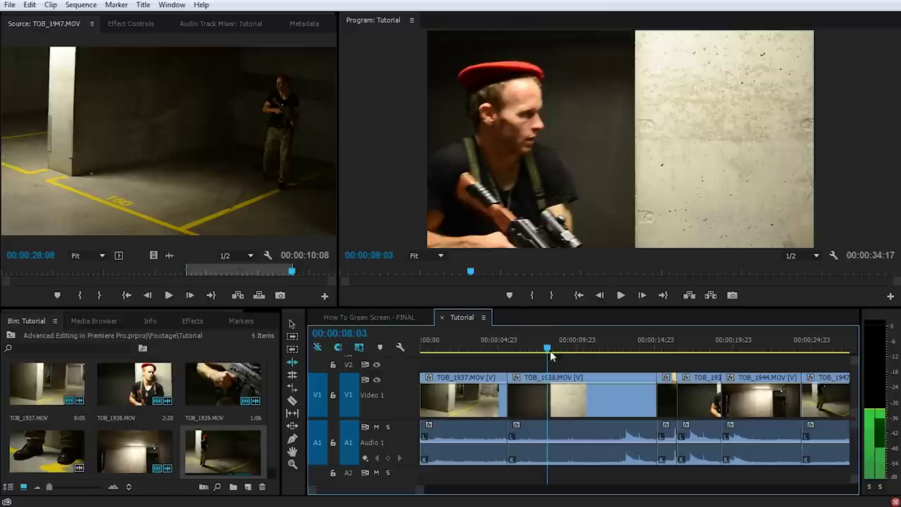
Extend the end of TOB_1937.MOV by about 2 seconds with the Ripple Edit tool, and scrub to 00:00:08:06.
click(503, 401)
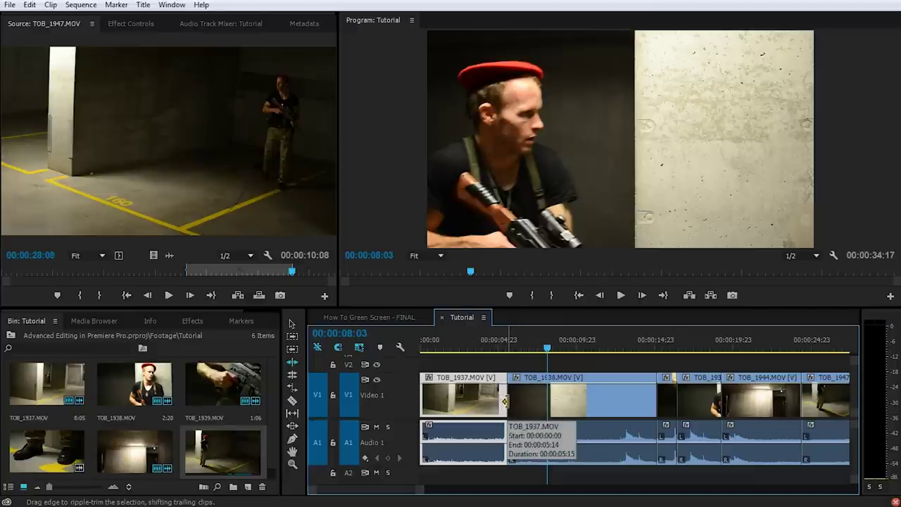
mouse_move(503, 405)
mouse_down()
mouse_move(576, 411)
mouse_move(517, 409)
mouse_up()
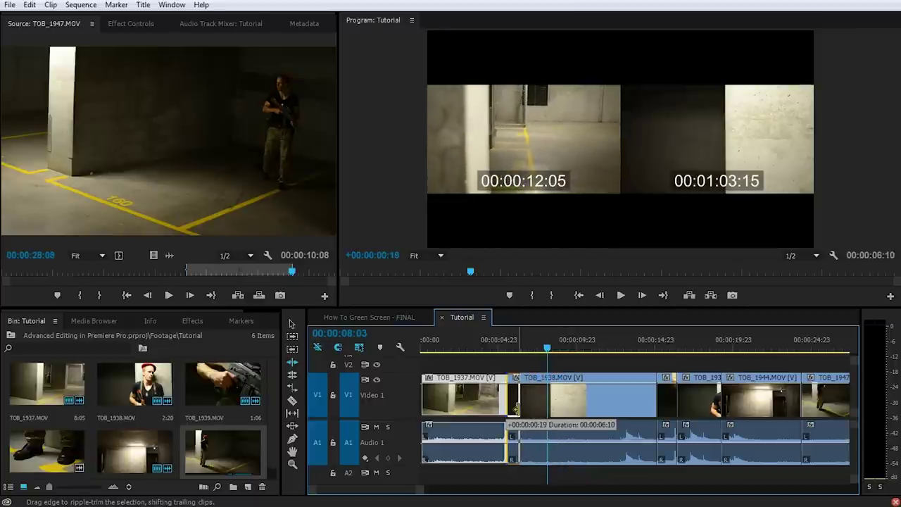
mouse_move(529, 409)
mouse_down()
mouse_move(594, 407)
mouse_move(524, 411)
mouse_move(539, 412)
mouse_move(538, 421)
mouse_up()
click(545, 350)
mouse_move(546, 349)
mouse_down()
mouse_move(537, 349)
mouse_move(551, 350)
mouse_up()
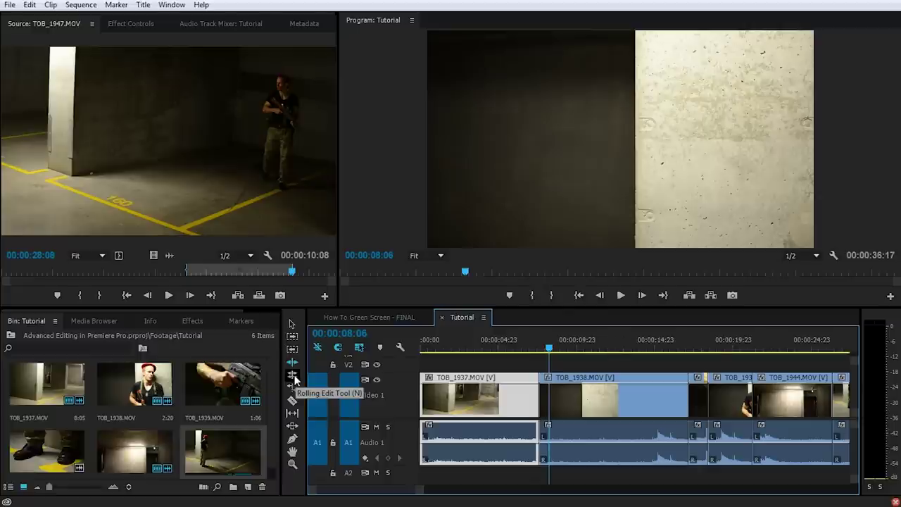
Roll the cut between TOB_1937.MOV and TOB_1938.MOV back to about 00:00:04:10 with the Rolling Edit tool.
click(293, 375)
drag(554, 346, 593, 348)
click(538, 395)
drag(538, 395, 484, 407)
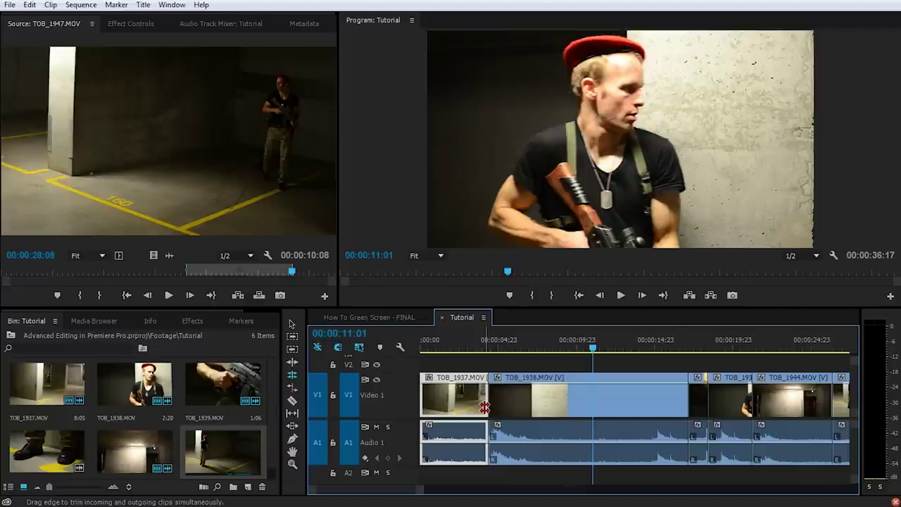
Play the sequence into the short TOB_1939.MOV clip, select that clip, and place the playhead at 00:00:17:17.
key(space)
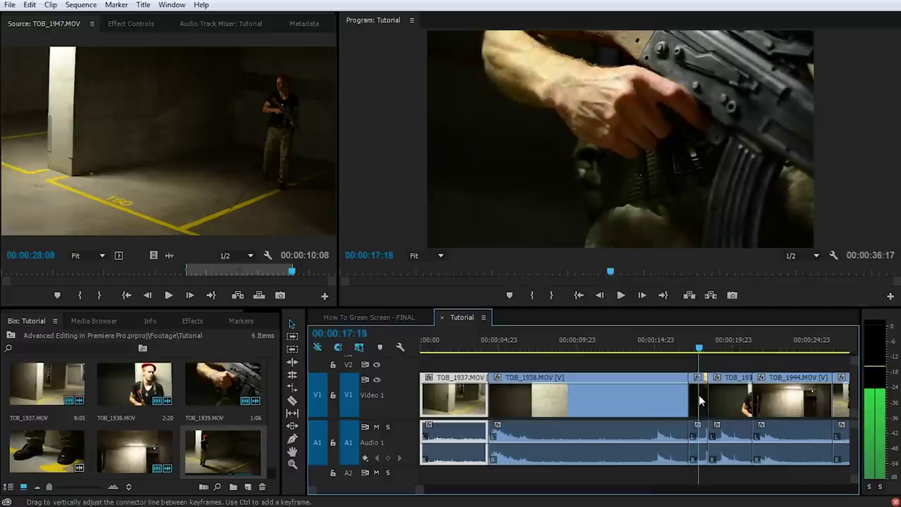
key(space)
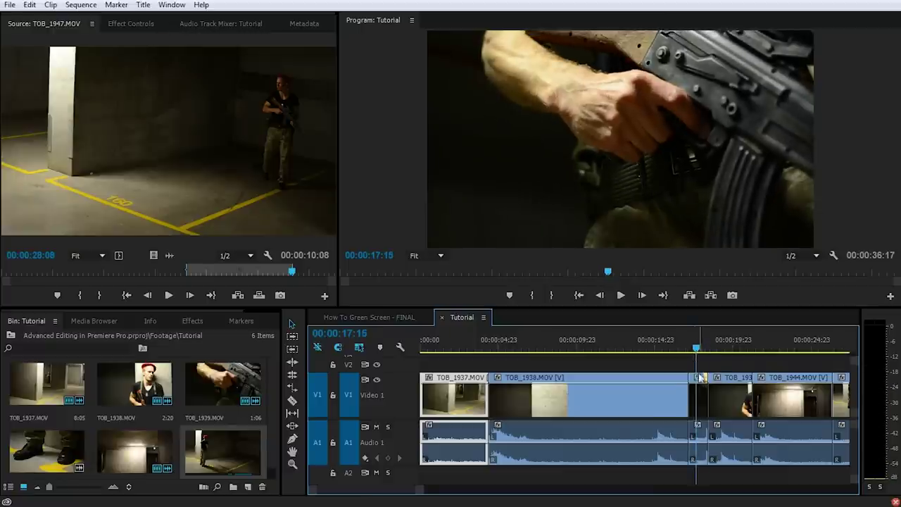
click(704, 399)
drag(696, 350, 698, 350)
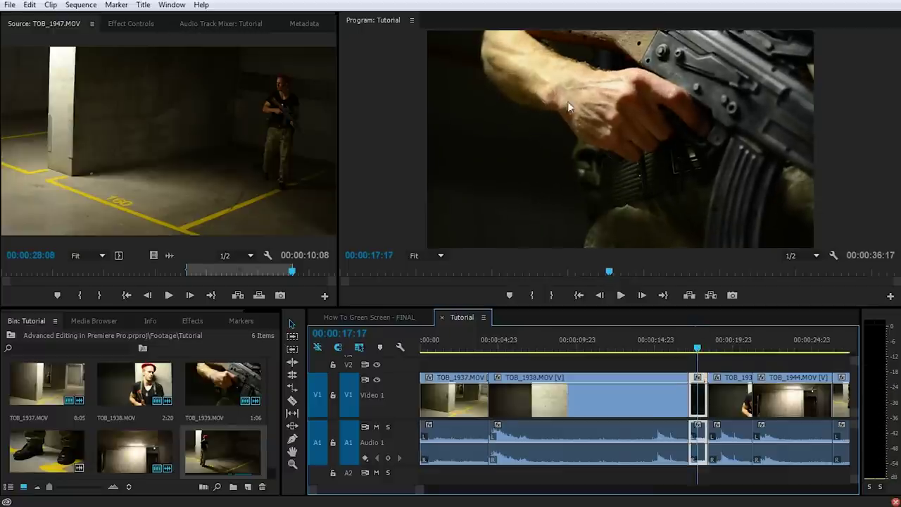
click(699, 411)
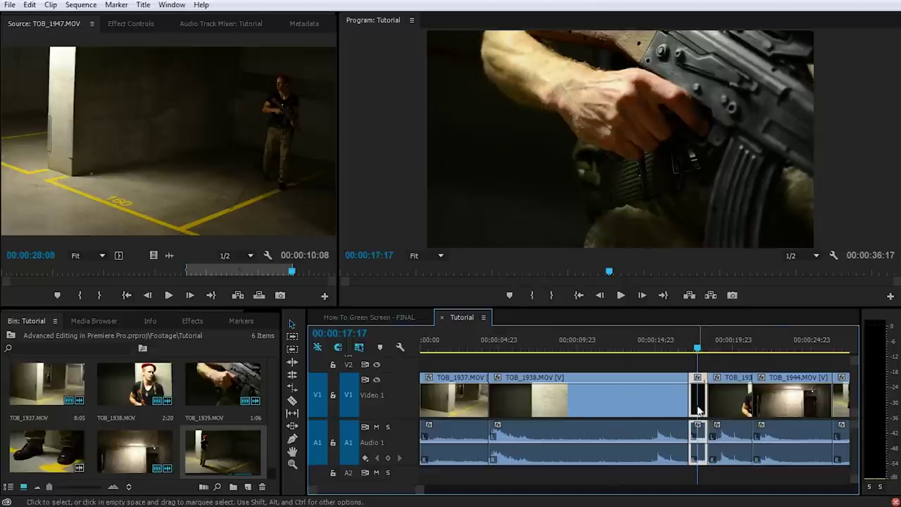
Slip the footage inside the TOB_1939.MOV clip by about -00:00:00:20 with the Slip tool.
click(293, 415)
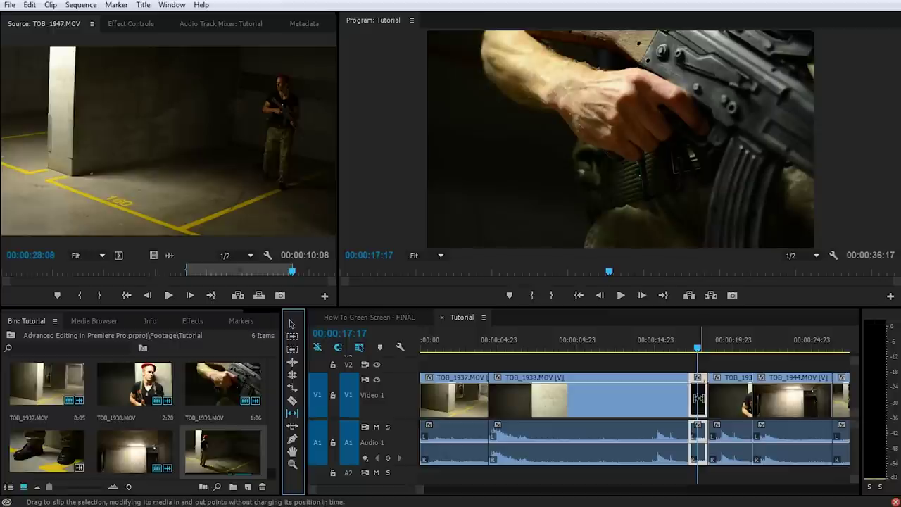
click(698, 401)
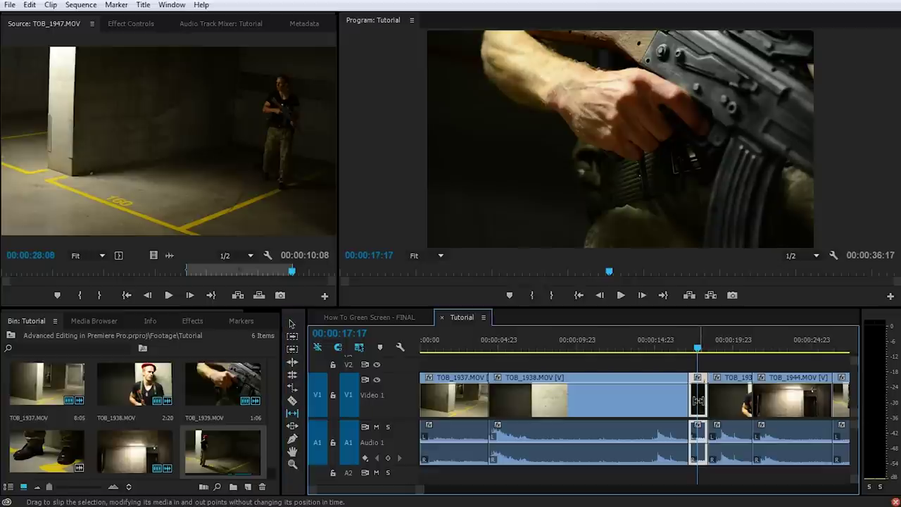
drag(698, 401, 684, 415)
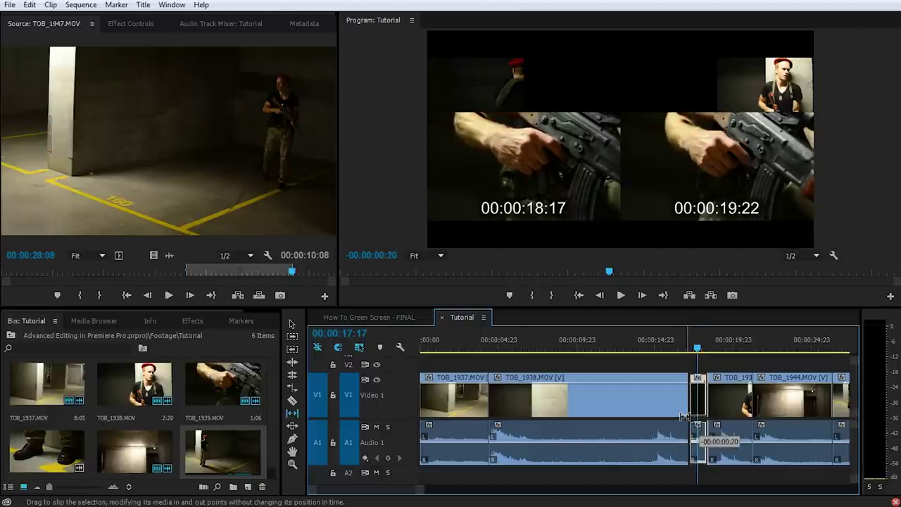
drag(683, 415, 683, 415)
drag(683, 415, 687, 412)
Place the playhead at 00:00:12:18 within TOB_1938.MOV and slide the TOB_1939.MOV clip back to start there with the Slide tool.
drag(702, 349, 622, 406)
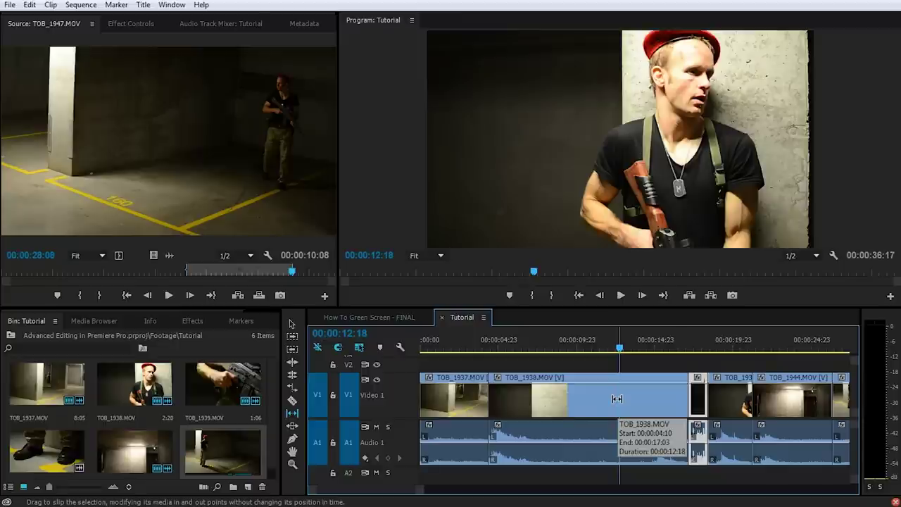
click(292, 427)
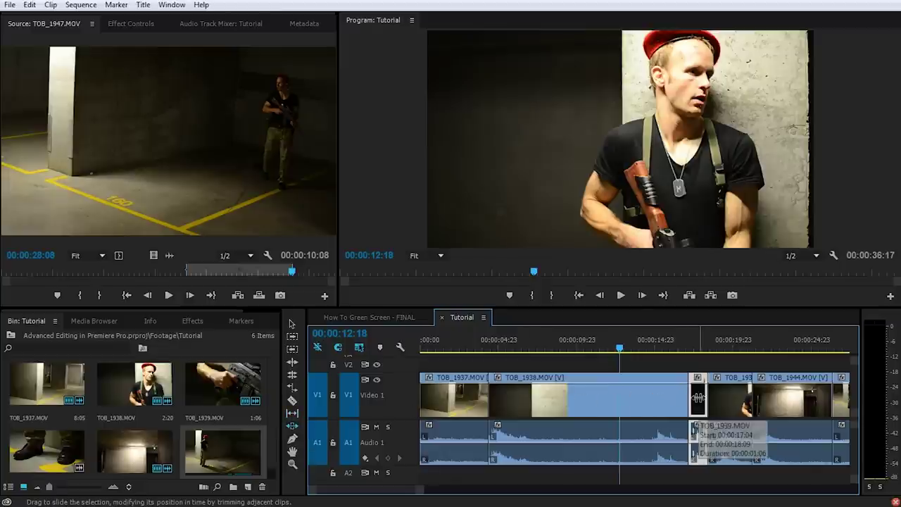
drag(698, 398, 633, 410)
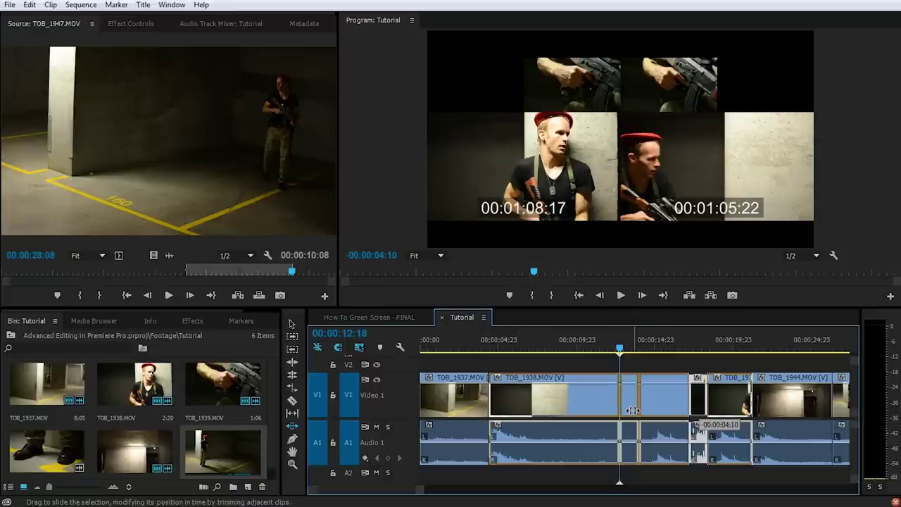
drag(633, 410, 633, 410)
drag(633, 409, 633, 409)
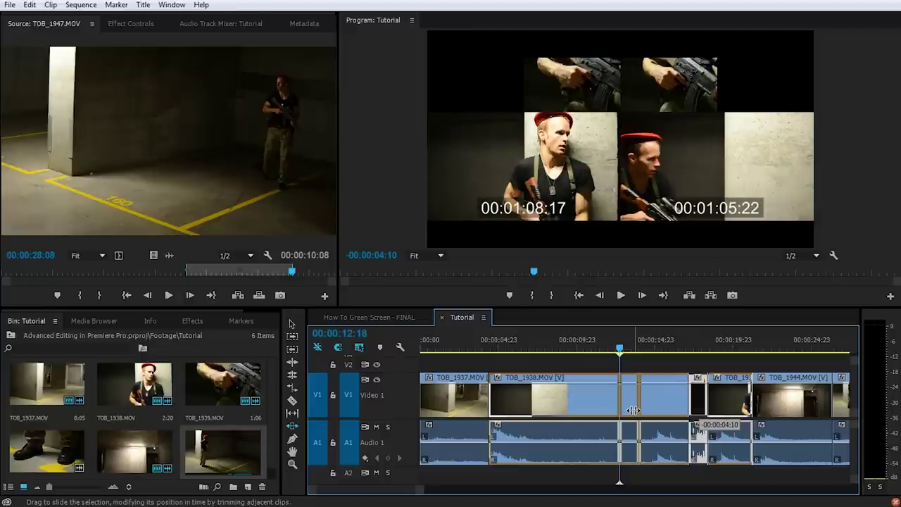
mouse_move(633, 410)
mouse_down()
mouse_move(660, 410)
mouse_move(623, 410)
mouse_up()
Ripple-trim the start of the TOB_1938.MOV clip after TOB_1939.MOV to the playhead at 00:00:18:15, and play back the edit.
drag(620, 350, 654, 364)
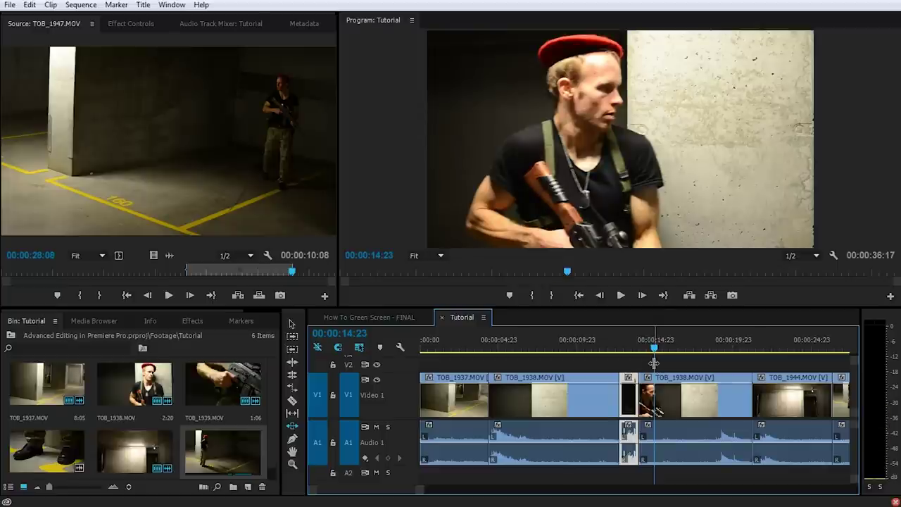
drag(655, 363, 712, 360)
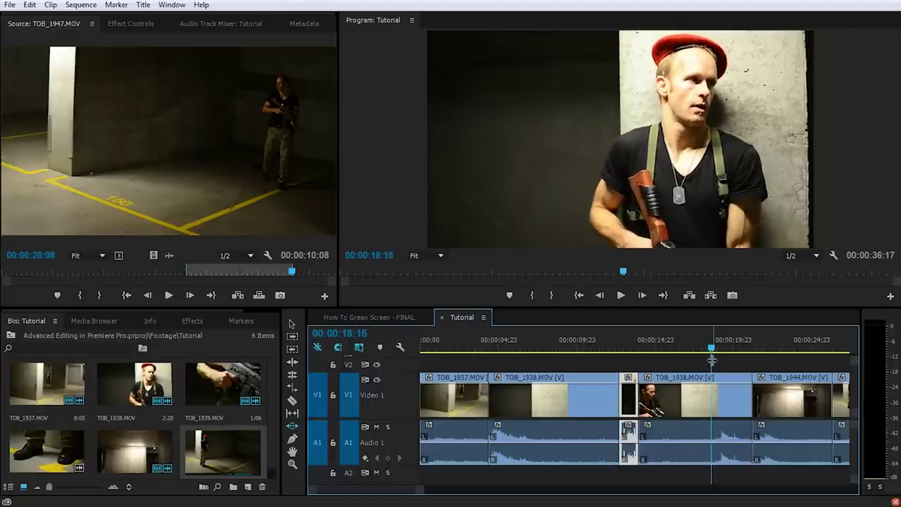
key(b)
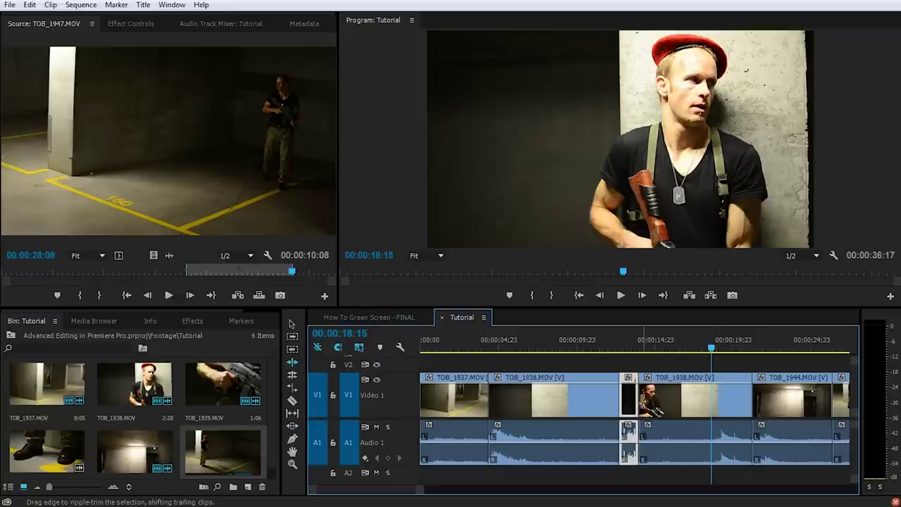
drag(638, 397, 713, 409)
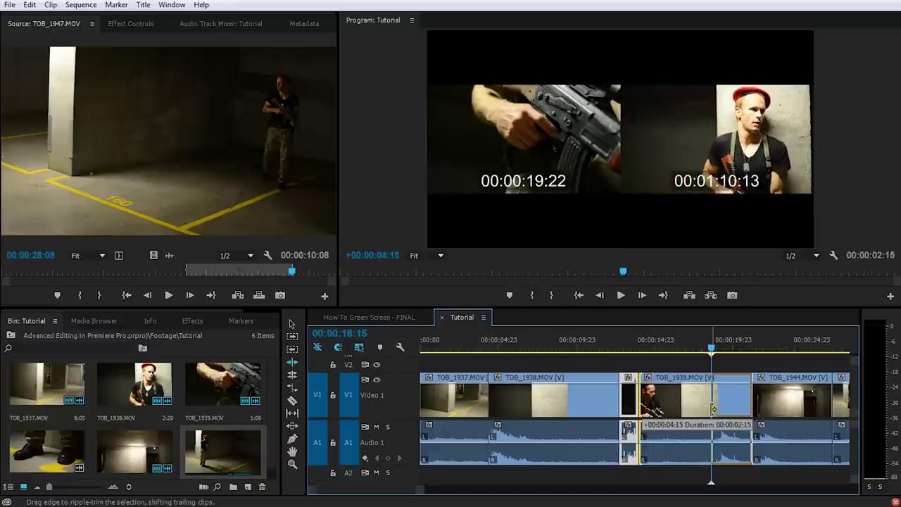
drag(713, 408, 712, 409)
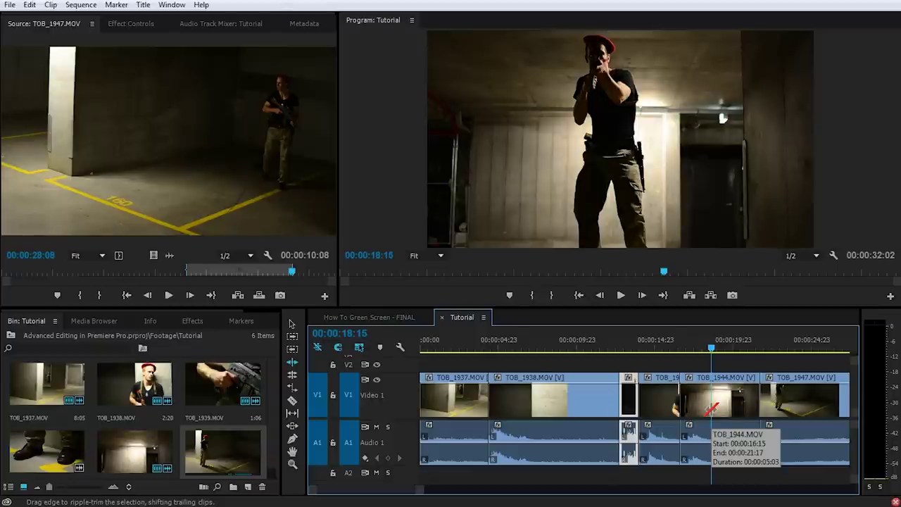
drag(711, 348, 614, 349)
key(space)
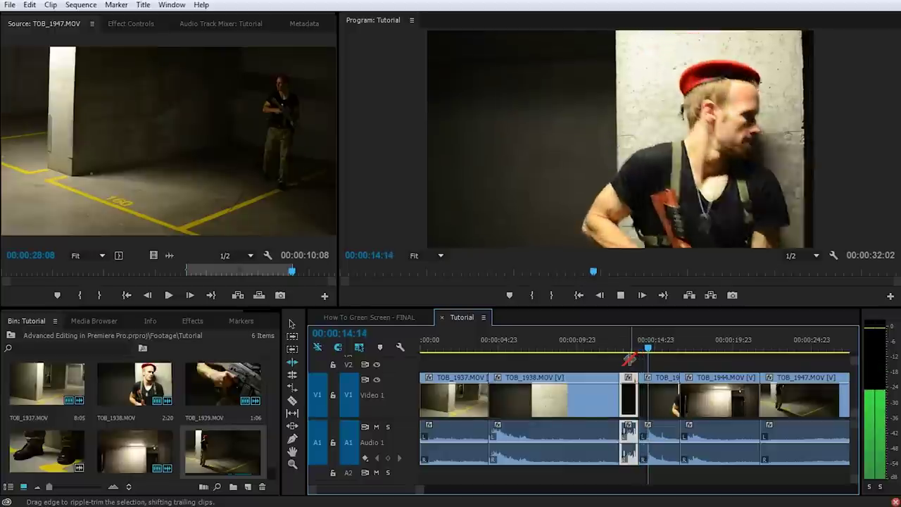
key(space)
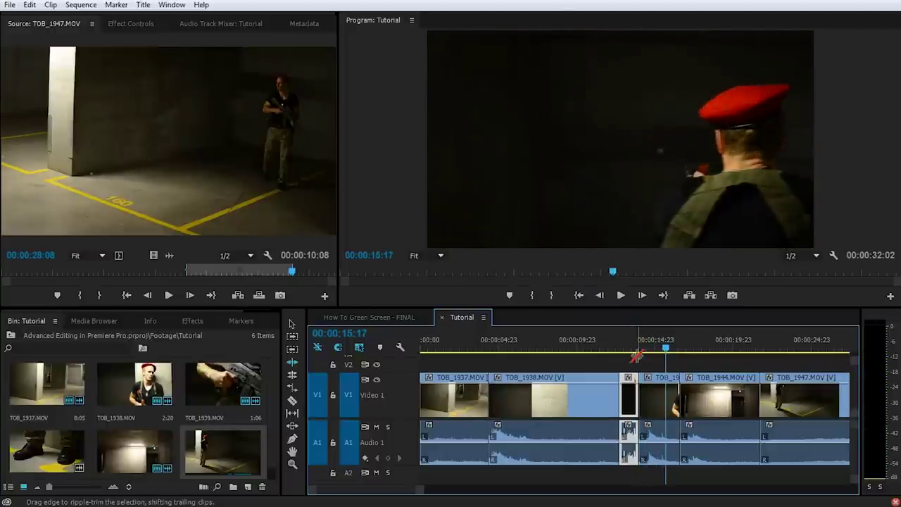
mouse_move(653, 350)
mouse_down()
mouse_move(622, 350)
mouse_move(664, 355)
mouse_up()
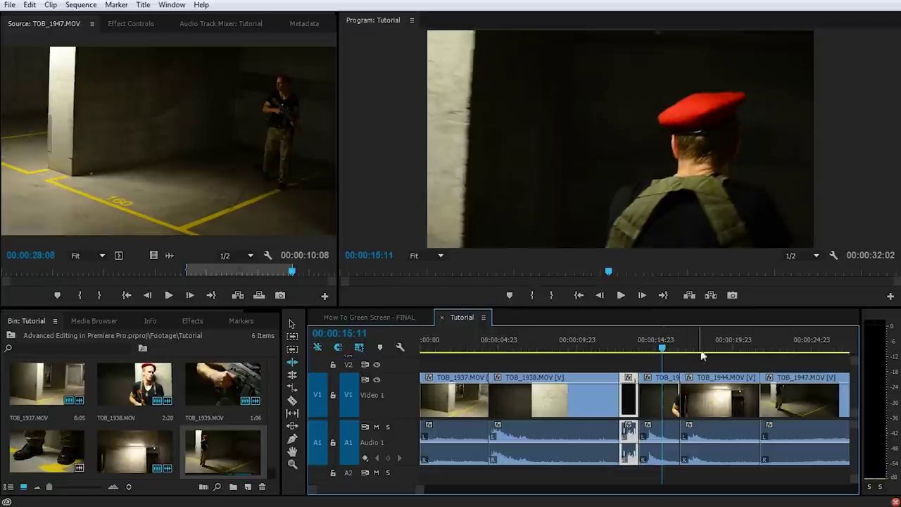
Shorten the TOB_1947.MOV clip to end at about 00:00:25:08 with the Rate Stretch tool, and scrub through it.
key(minus)
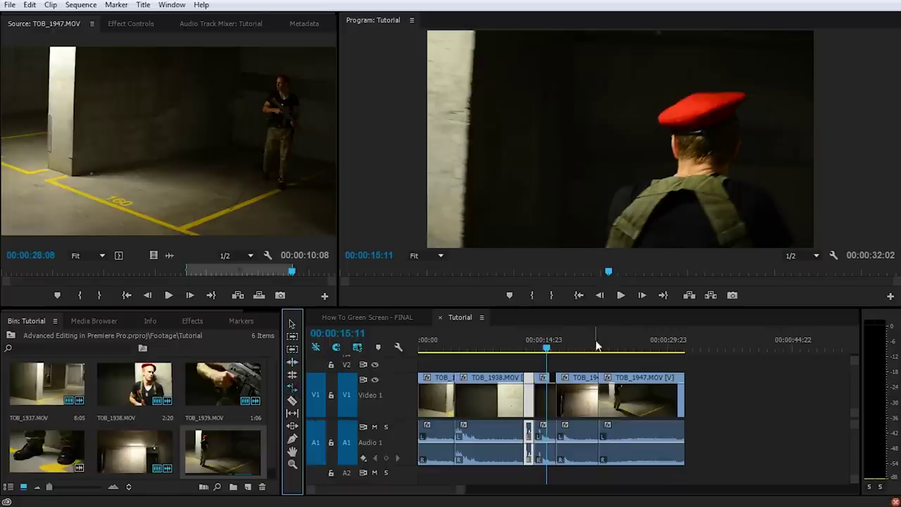
click(624, 348)
mouse_move(624, 348)
mouse_down()
mouse_move(662, 359)
mouse_move(608, 363)
mouse_move(629, 361)
mouse_up()
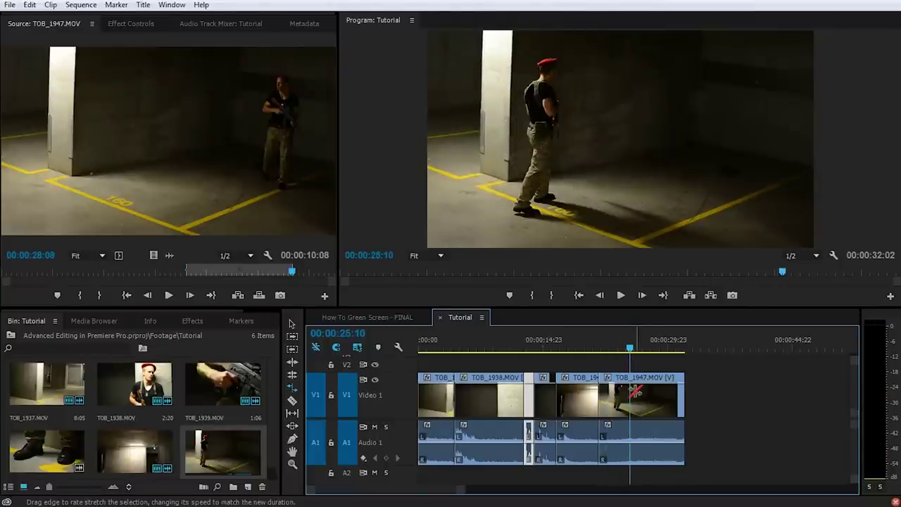
drag(681, 399, 628, 398)
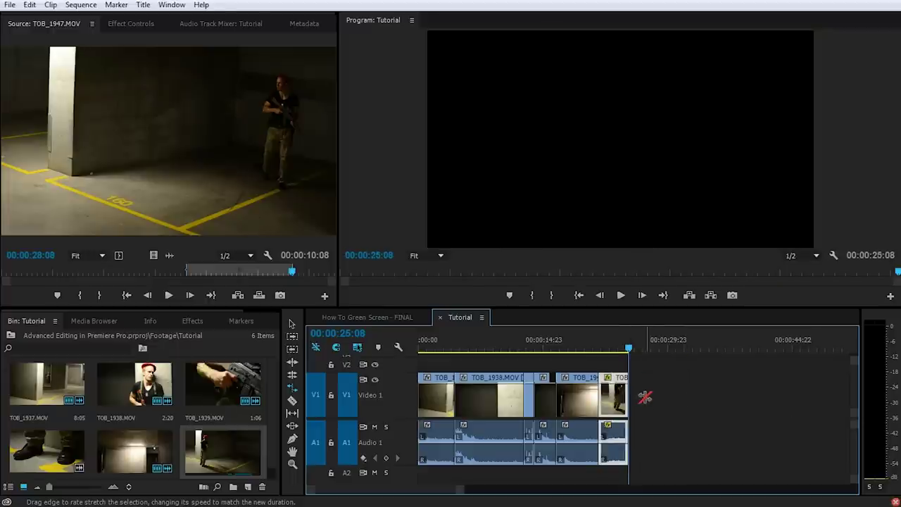
drag(628, 348, 617, 365)
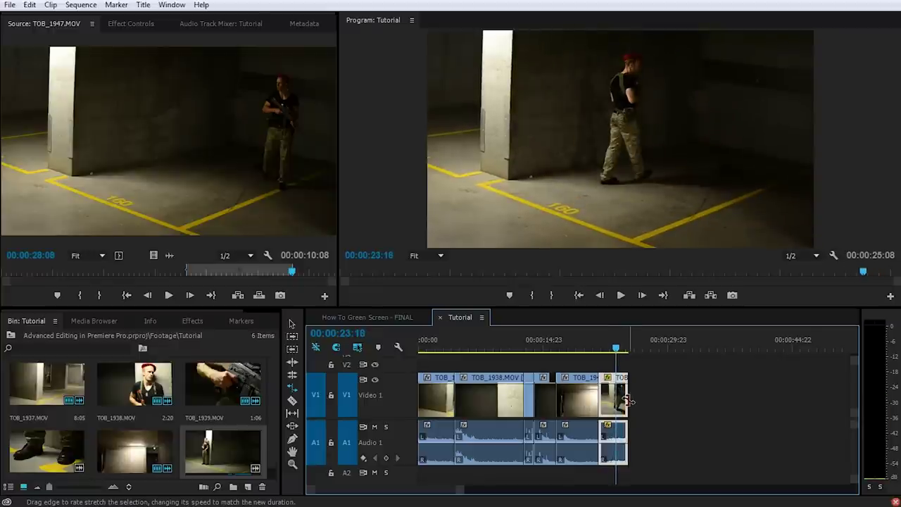
Stretch the TOB_1947.MOV clip to about 36.95% speed with the Rate Stretch tool, and scrub to 00:00:32:01.
drag(626, 400, 831, 400)
drag(614, 349, 687, 354)
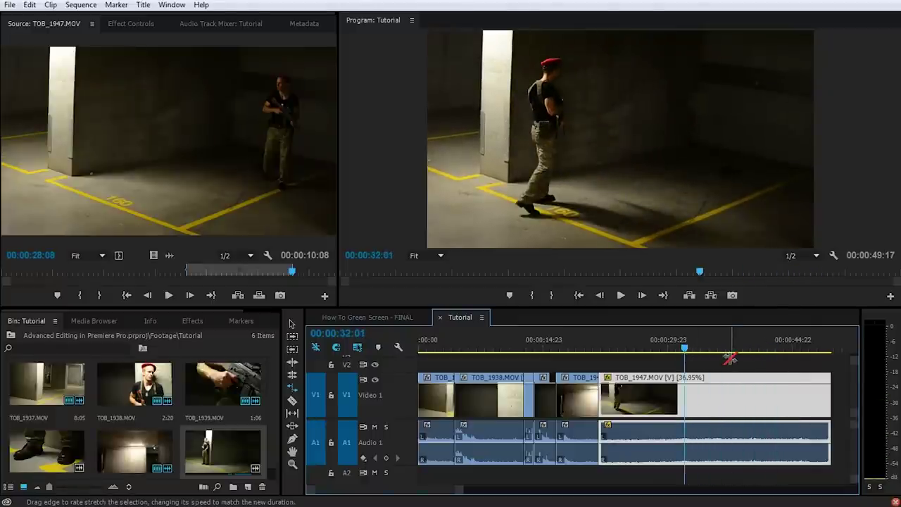